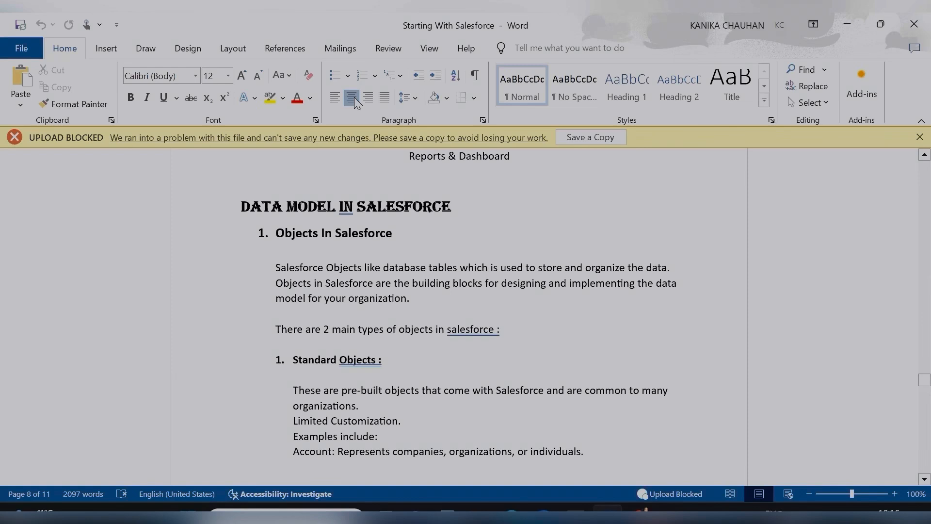
Sketch a circled letter C with arrows branching from it in the margin beside the "Data Model in Salesforce" heading.
left_click_drag(194, 202, 205, 231)
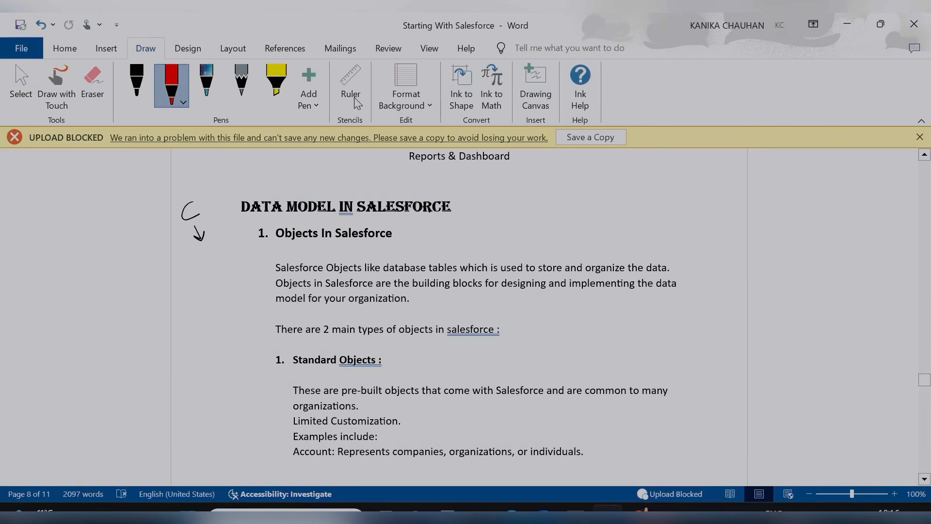
mouse_move(201, 252)
left_mouse_down()
mouse_move(208, 265)
mouse_move(199, 251)
left_mouse_up()
mouse_move(201, 216)
left_mouse_down()
mouse_move(221, 231)
mouse_move(187, 249)
left_mouse_up()
left_click_drag(184, 243, 194, 244)
mouse_move(193, 194)
left_mouse_down()
mouse_move(209, 218)
mouse_move(199, 194)
left_mouse_up()
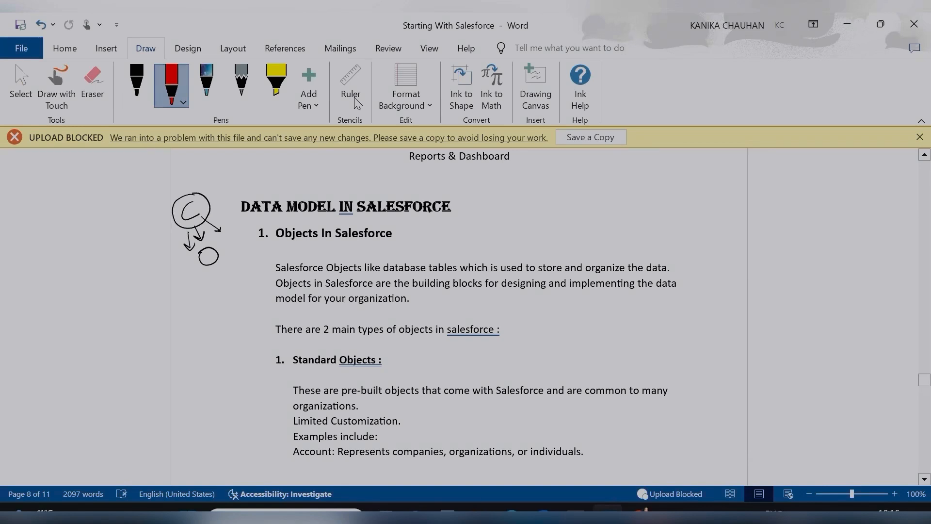
left_click_drag(202, 201, 216, 190)
Circle "Objects" in the "Objects In Salesforce" heading in red and sketch a small table beside the heading.
mouse_move(280, 227)
left_mouse_down()
mouse_move(284, 247)
mouse_move(324, 237)
mouse_move(276, 230)
left_mouse_up()
mouse_move(417, 229)
left_mouse_down()
mouse_move(465, 216)
mouse_move(464, 224)
left_mouse_up()
left_click_drag(421, 247, 469, 233)
left_click_drag(415, 223, 421, 251)
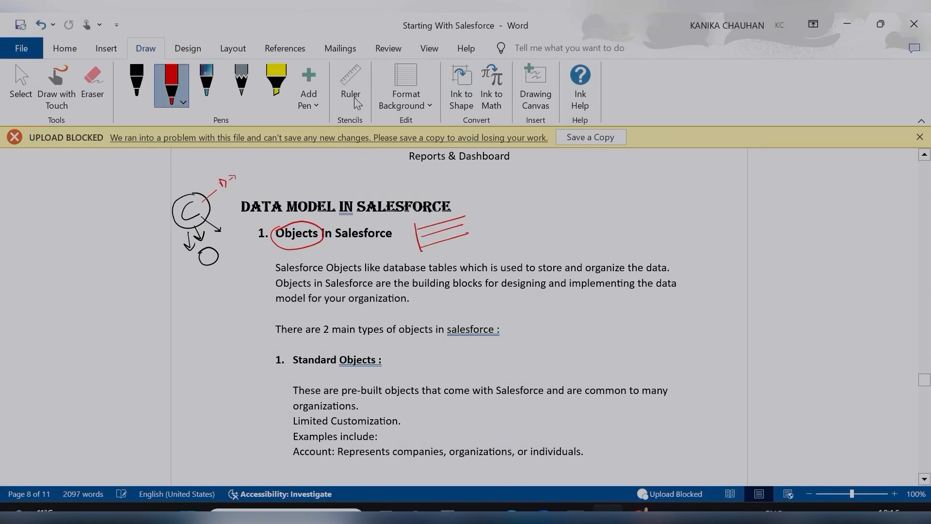
mouse_move(464, 206)
left_mouse_down()
mouse_move(430, 246)
mouse_move(415, 248)
mouse_move(468, 237)
left_mouse_up()
left_click_drag(415, 230, 418, 250)
Add column lines to the sketched table and handwrite the label "object" next to it in red.
mouse_move(430, 213)
left_mouse_down()
mouse_move(441, 249)
mouse_move(483, 216)
left_mouse_up()
left_click_drag(492, 209, 500, 211)
mouse_move(505, 208)
left_mouse_down()
mouse_move(504, 221)
mouse_move(529, 200)
left_mouse_up()
left_click_drag(533, 193, 531, 205)
left_click_drag(525, 200, 539, 194)
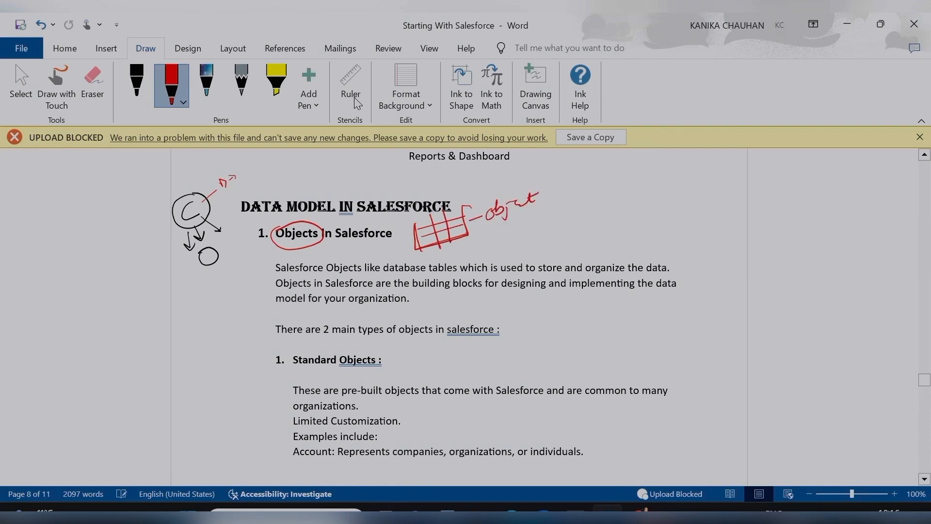
Emphasize the sketched table's rows, number them 1 to 3, and circle the handwritten "object" label.
left_click_drag(423, 238, 462, 226)
mouse_move(411, 248)
left_mouse_down()
mouse_move(426, 230)
mouse_move(405, 236)
mouse_move(410, 242)
mouse_move(421, 222)
mouse_move(402, 230)
left_mouse_up()
mouse_move(490, 201)
left_mouse_down()
mouse_move(478, 214)
mouse_move(537, 214)
mouse_move(533, 185)
mouse_move(490, 196)
left_mouse_up()
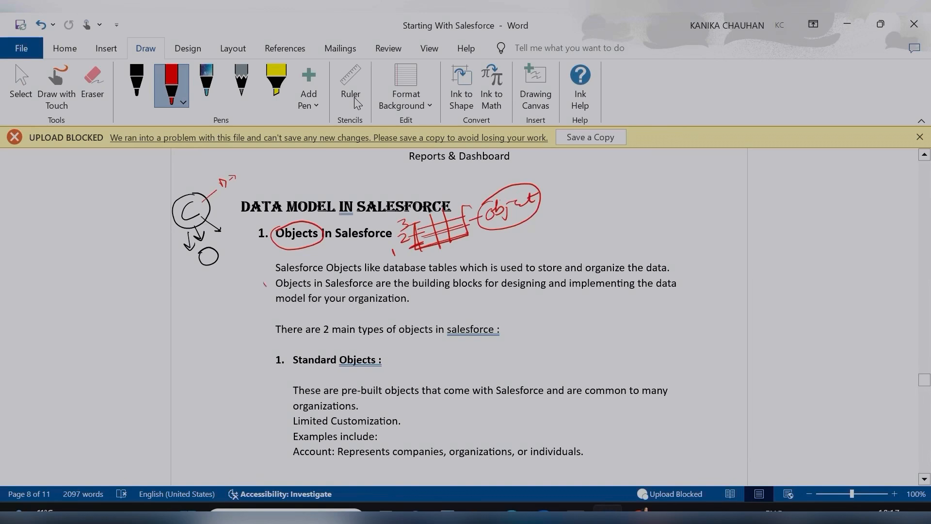
Handwrite and underline "Records" in the margin, with a red check mark beside the Salesforce Objects description.
left_click_drag(265, 285, 290, 277)
mouse_move(209, 290)
left_mouse_down()
mouse_move(205, 307)
mouse_move(241, 272)
mouse_move(250, 275)
left_mouse_up()
left_click_drag(205, 320, 258, 281)
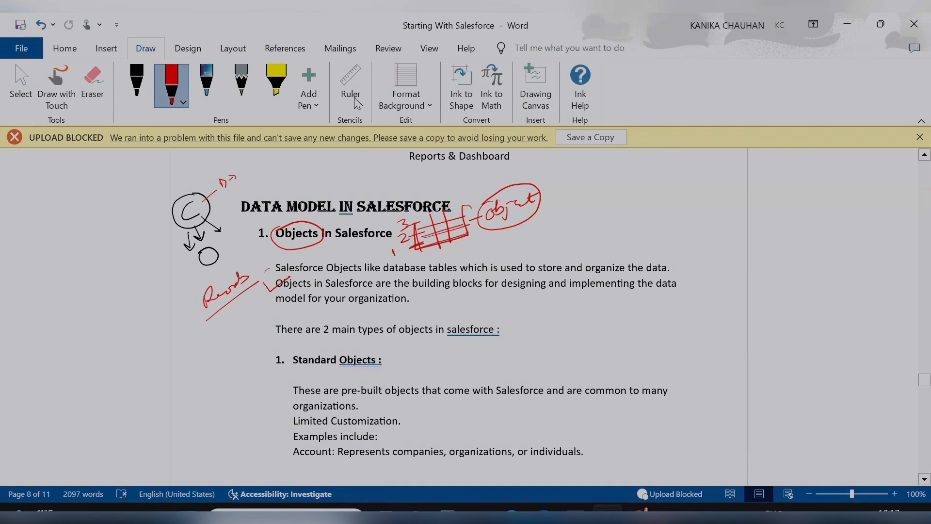
left_click_drag(270, 268, 280, 276)
Underline "2 main types" in red in the sentence introducing the object types.
left_click_drag(324, 339, 387, 330)
key("Down")
key("Down")
key("Down")
key("Down")
key("Down")
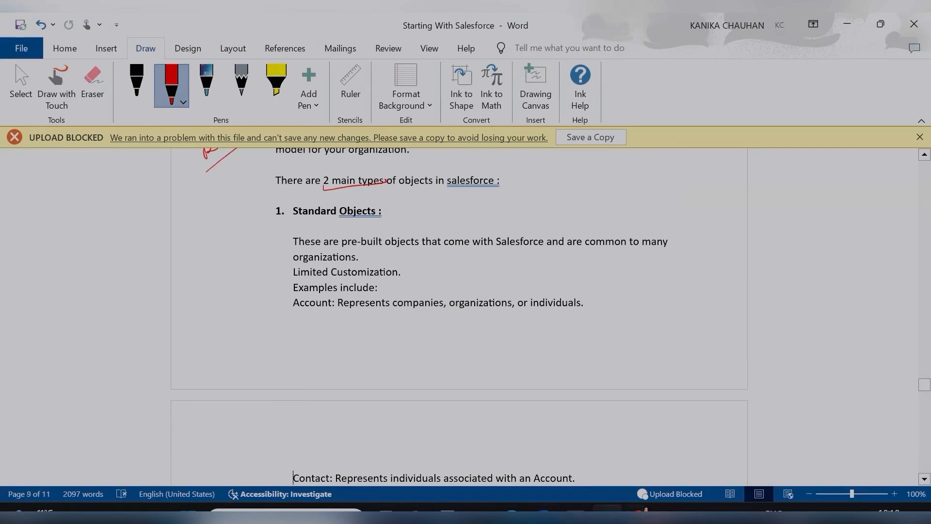
Switch to Salesforce in the browser, search the available items for "account" and open Accounts.
left_click(609, 514)
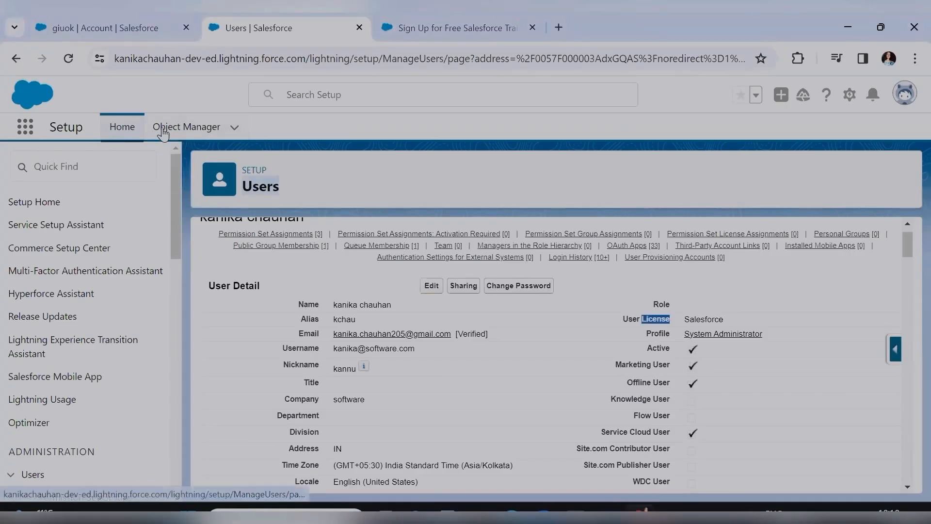
left_click(25, 126)
type("account")
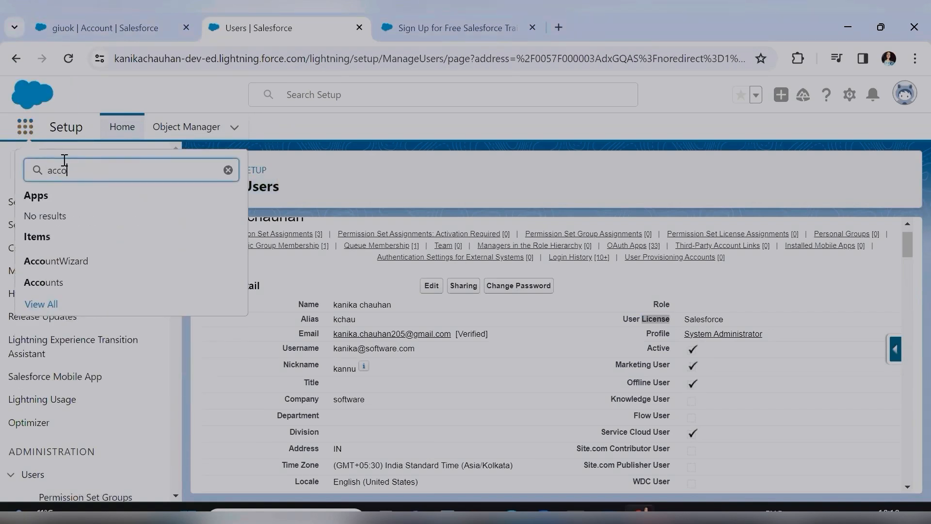
left_click(58, 283)
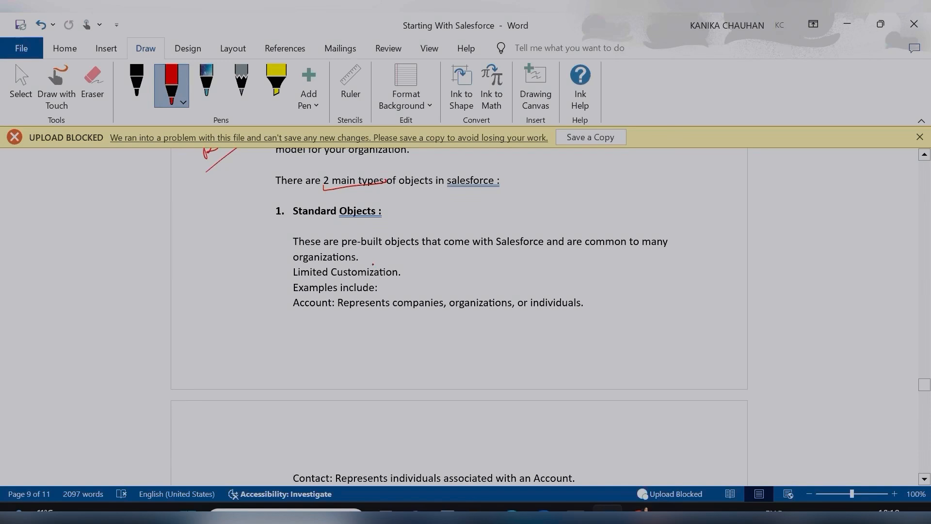
In the Word notes, handwrite D, B and C beside Standard Objects and link them to a circled "Sales".
mouse_move(180, 217)
left_mouse_down()
mouse_move(184, 228)
mouse_move(211, 214)
left_mouse_up()
left_click_drag(243, 184, 245, 195)
left_click_drag(199, 235, 233, 224)
left_click_drag(205, 253, 219, 248)
mouse_move(220, 235)
left_mouse_down()
mouse_move(201, 269)
mouse_move(201, 236)
left_mouse_up()
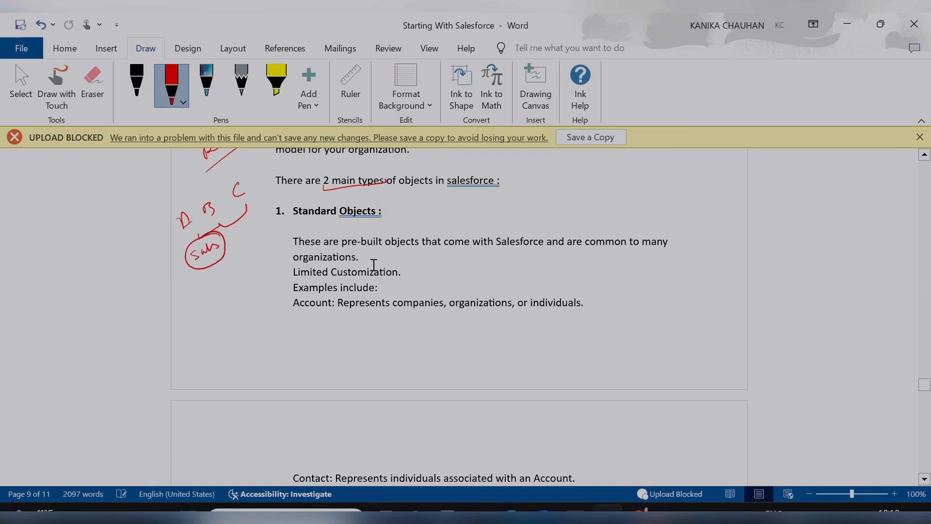
Review the Accounts list and the other object tabs in Salesforce, and return to the Word notes.
left_click(642, 512)
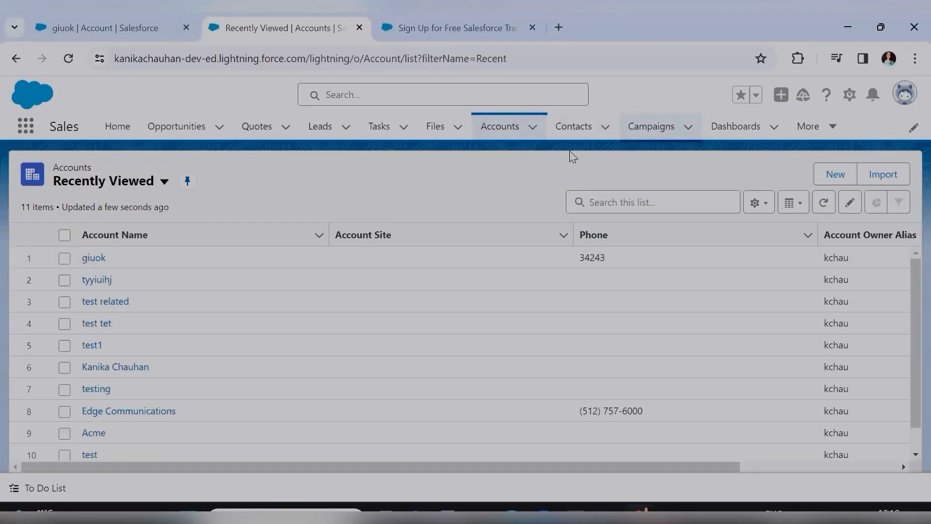
mouse_move(607, 513)
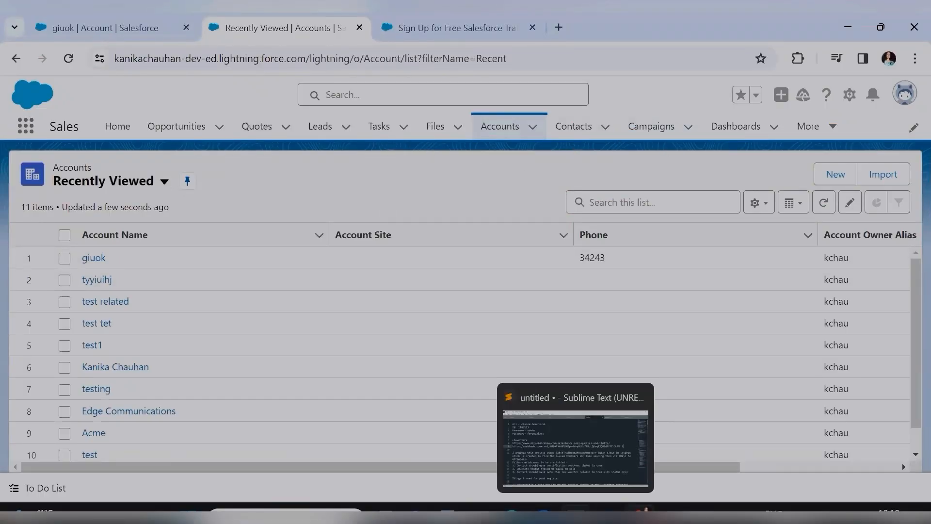
left_click(607, 513)
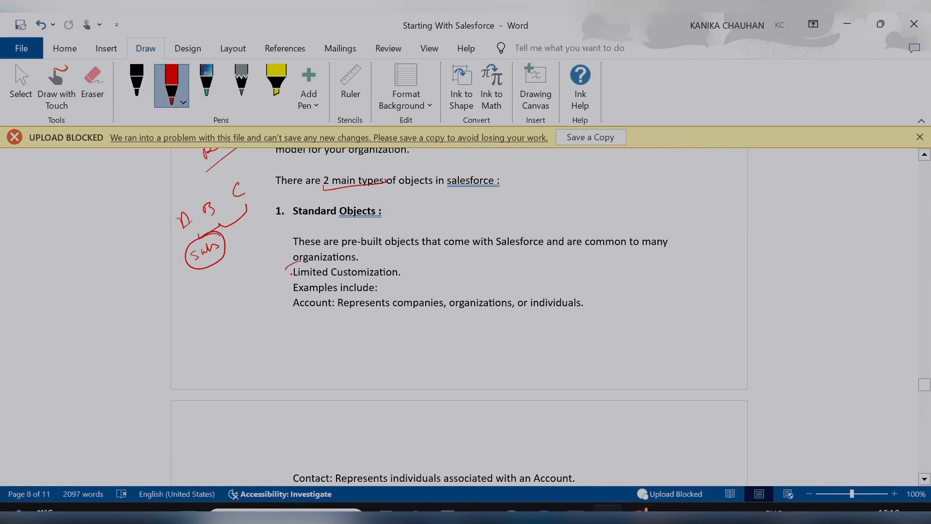
Circle "Limited" in "Limited Customization" in red and point out the "Standard Objects" heading.
mouse_move(291, 277)
left_mouse_down()
mouse_move(320, 281)
mouse_move(337, 272)
mouse_move(318, 257)
mouse_move(293, 262)
left_mouse_up()
double_click(316, 210)
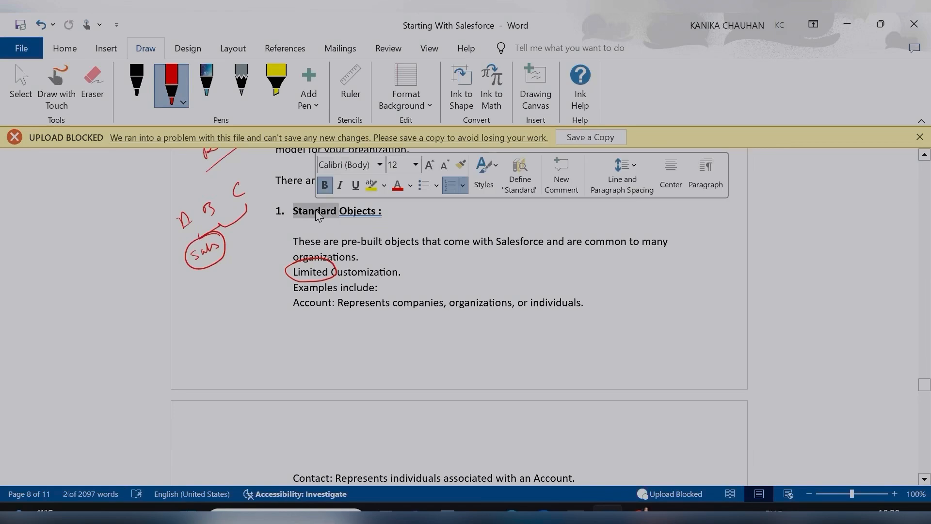
left_click(313, 234)
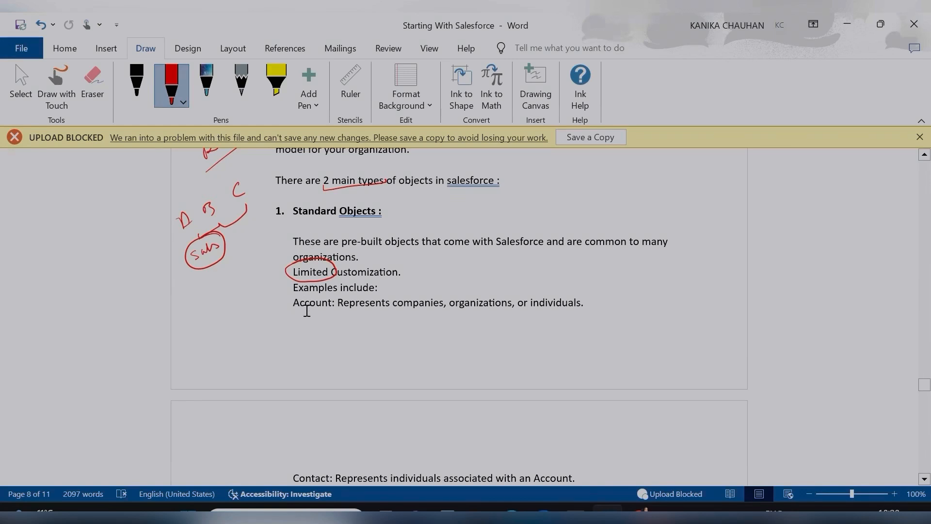
Read the Account, Contact and Opportunity examples, highlighting "individuals" in the Account description.
double_click(307, 311)
left_click(307, 311)
scroll(379, 373, "down", 3)
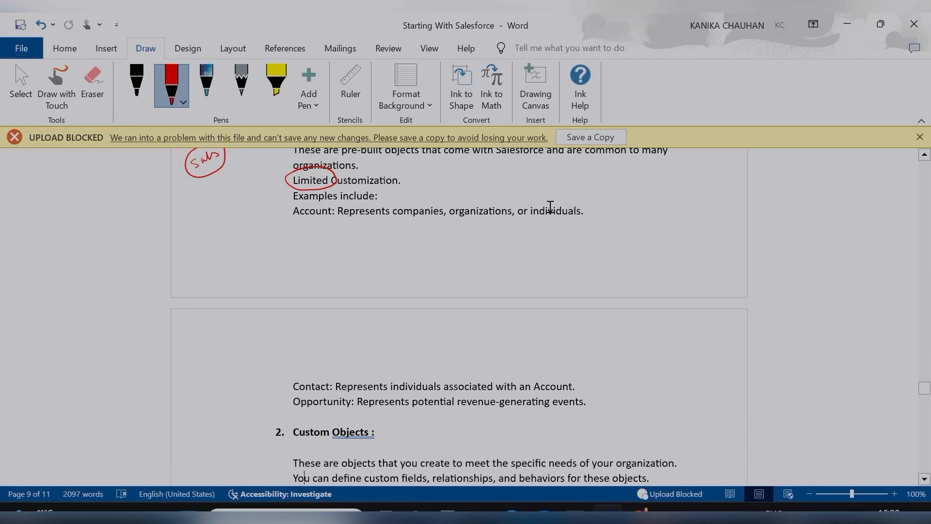
double_click(550, 209)
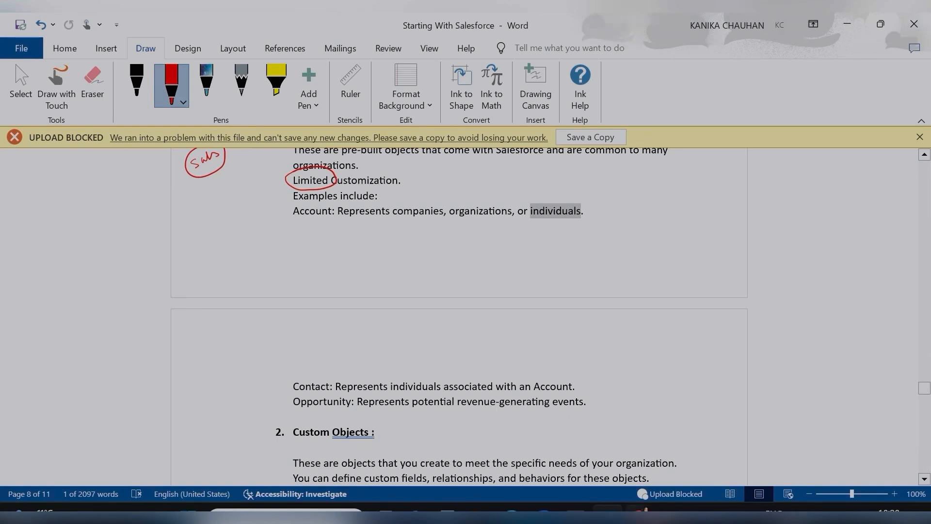
Switch to Salesforce and open the Account object's setup page from the Accounts list.
left_click(639, 512)
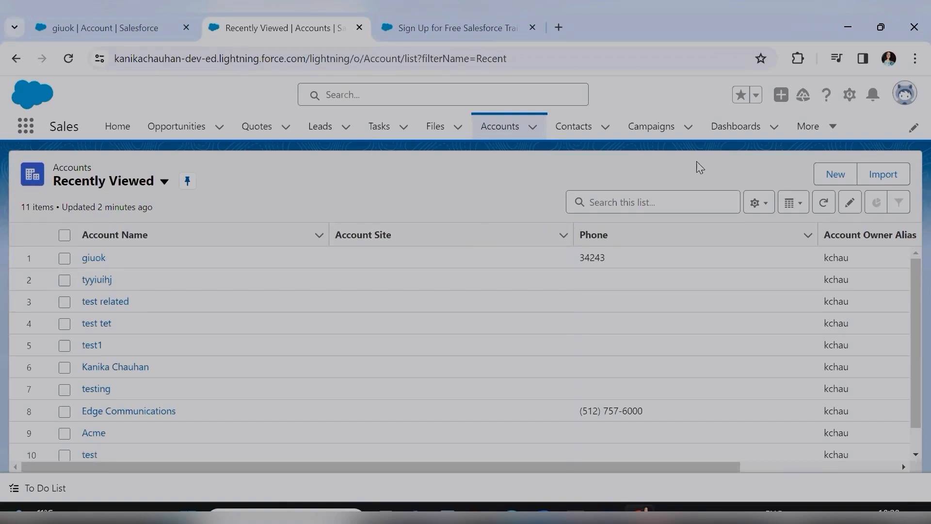
left_click(848, 103)
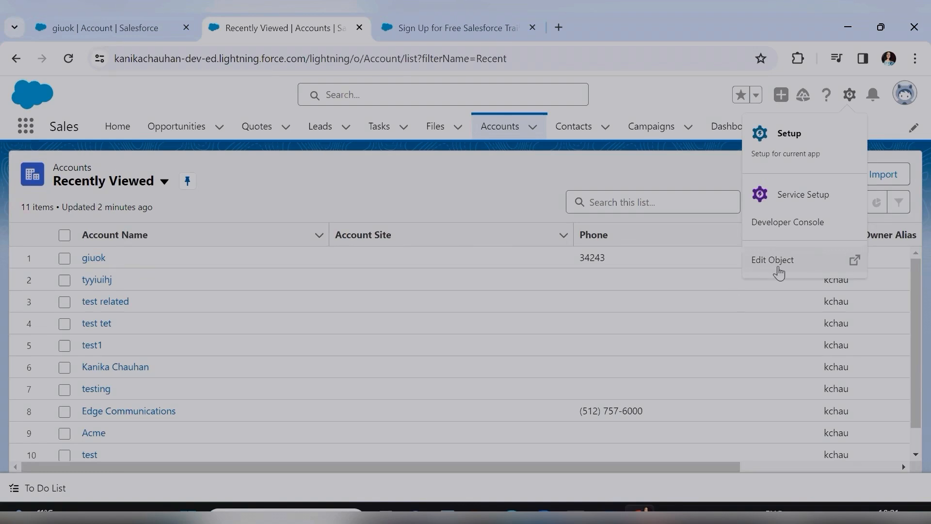
left_click(779, 265)
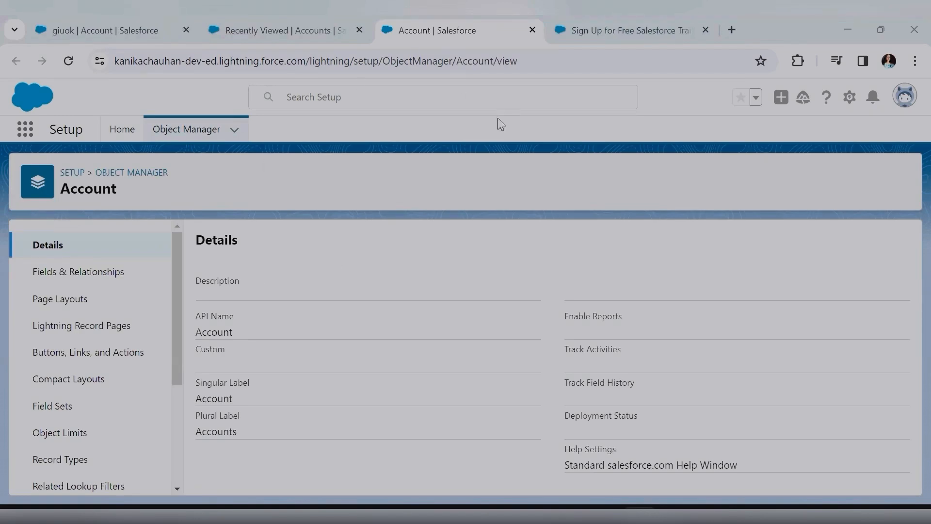
left_click(307, 32)
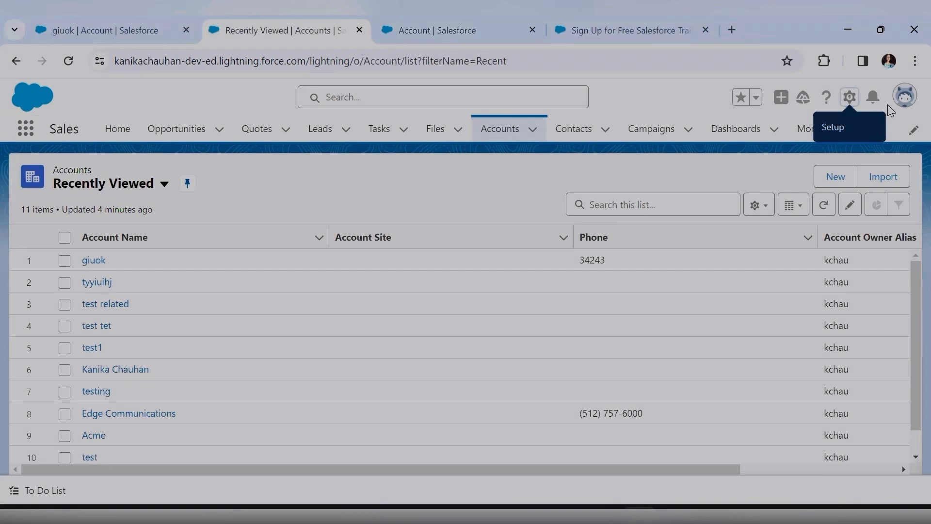
key("ctrl+Tab")
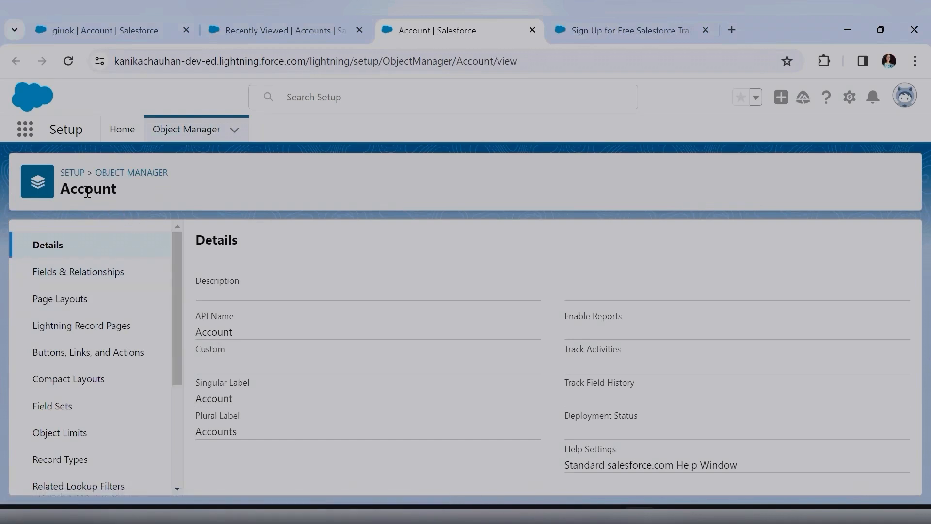
Examine the Account object's API Name on its details page.
double_click(215, 332)
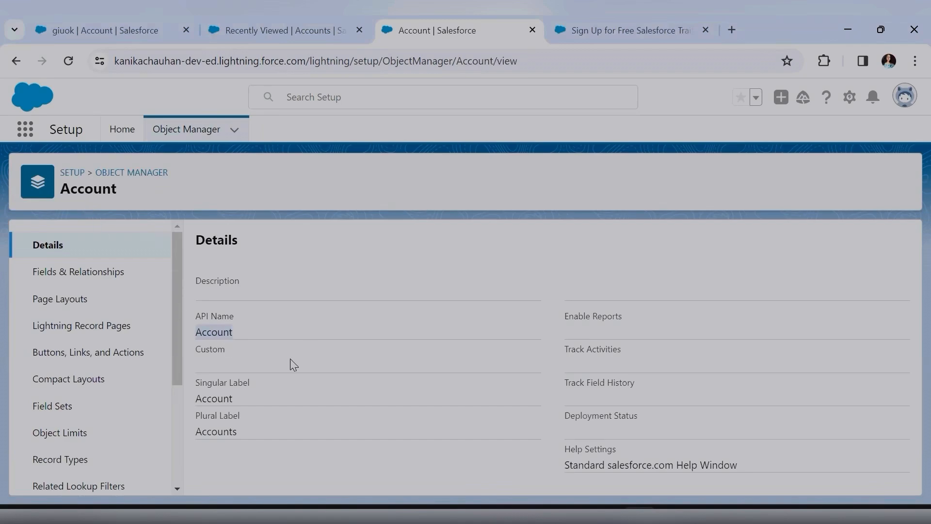
left_click(232, 332)
left_click_drag(235, 335, 194, 339)
left_click(237, 340)
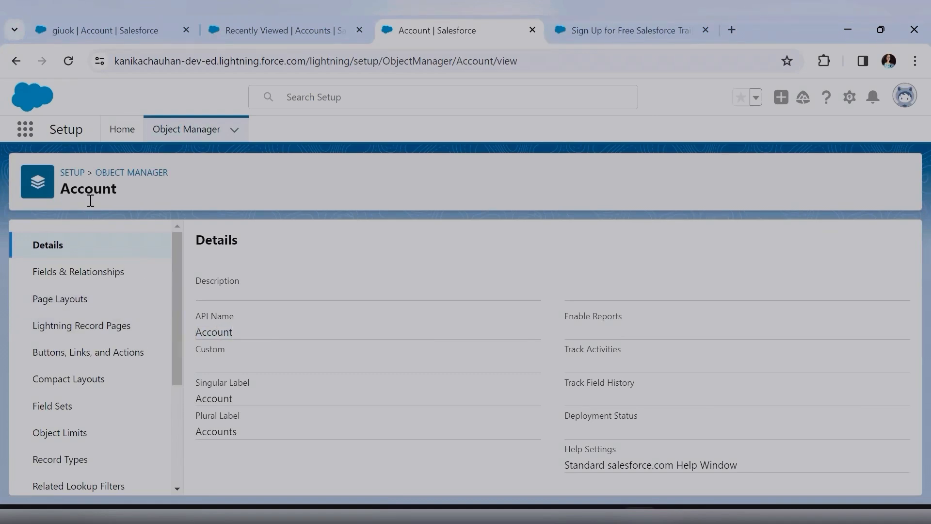
double_click(214, 333)
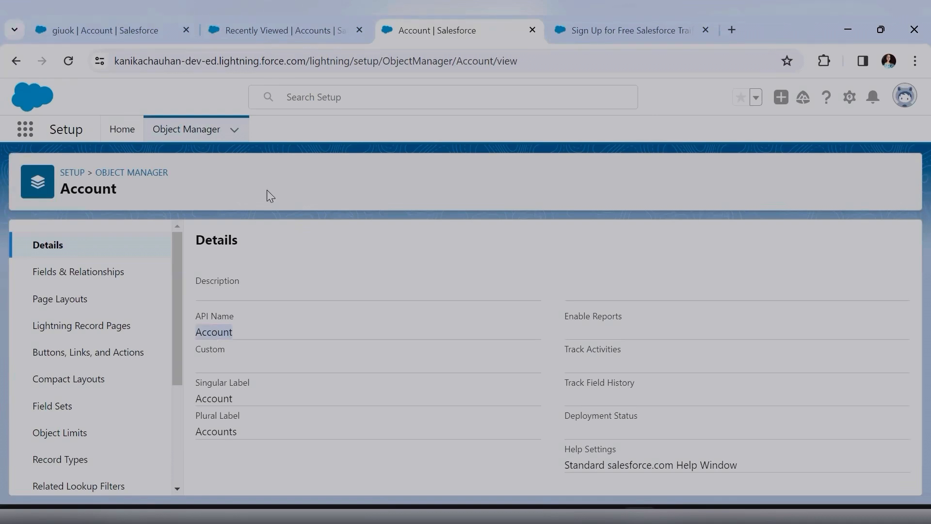
Return to the Word notes and read the Custom Objects section.
mouse_move(608, 515)
left_click(607, 453)
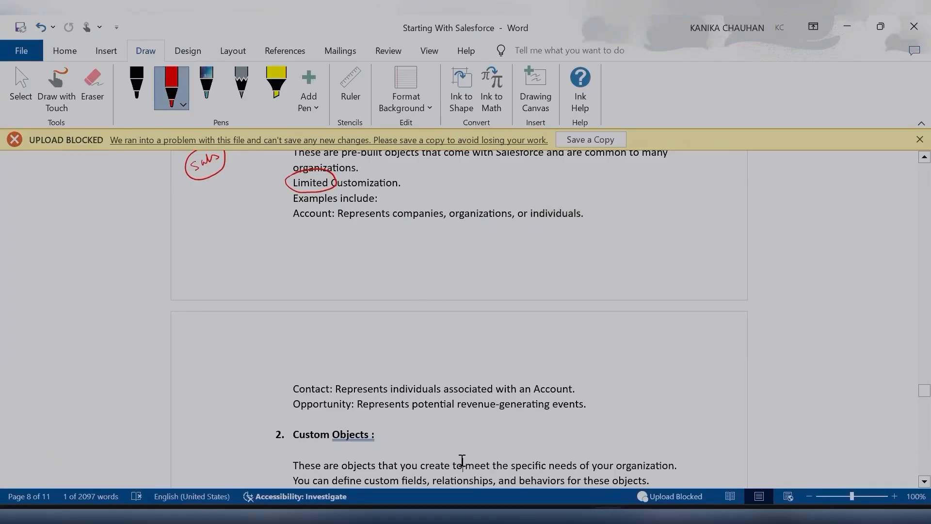
scroll(462, 460, "down", 1)
key("Return")
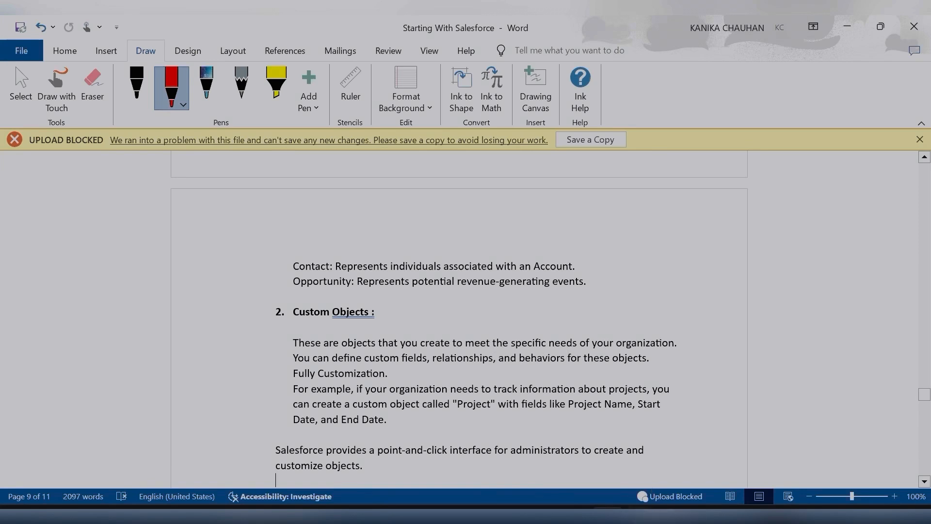
Check the Account object page in Salesforce, then highlight "organization" and "Project" in the Custom Objects notes while reading.
left_click(647, 517)
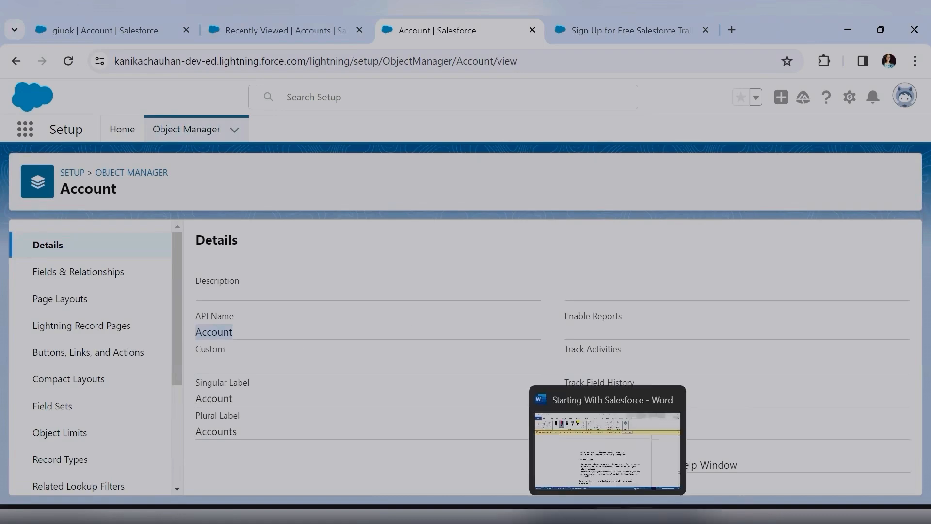
left_click(606, 514)
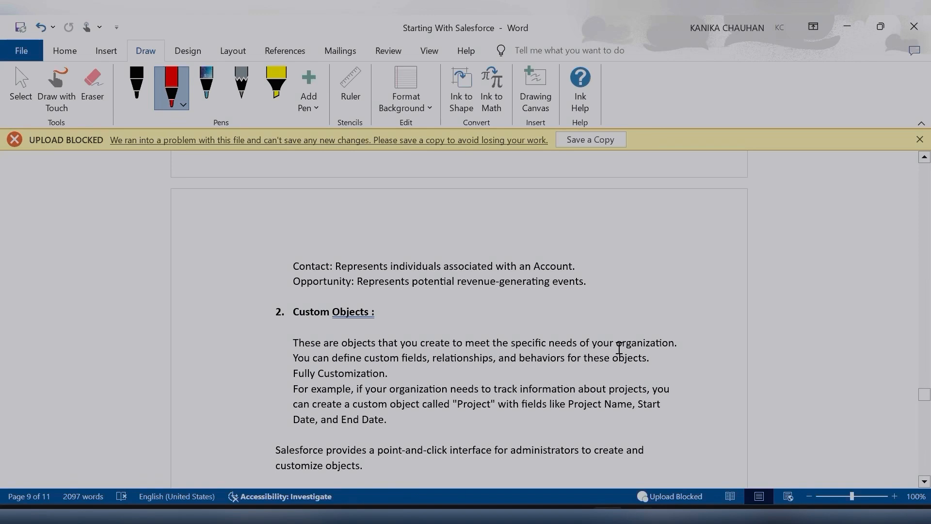
double_click(633, 342)
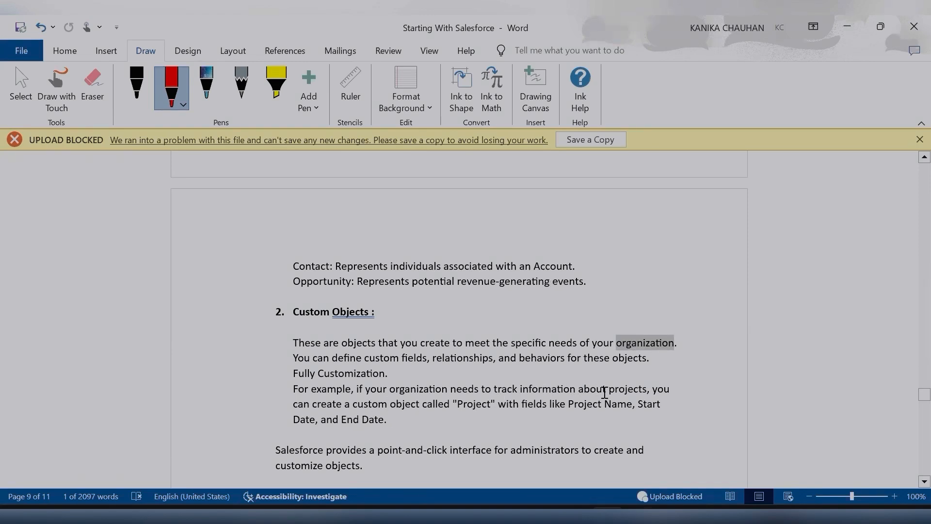
double_click(479, 402)
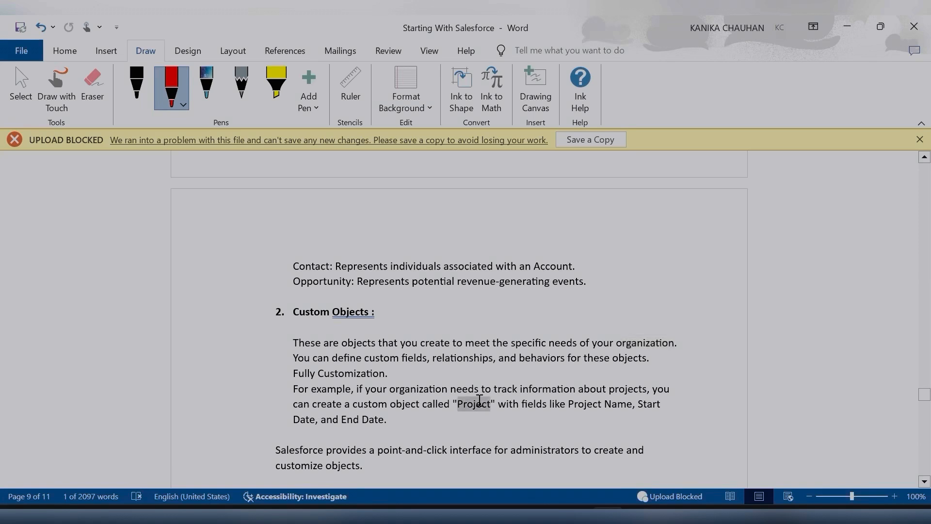
left_click(552, 425)
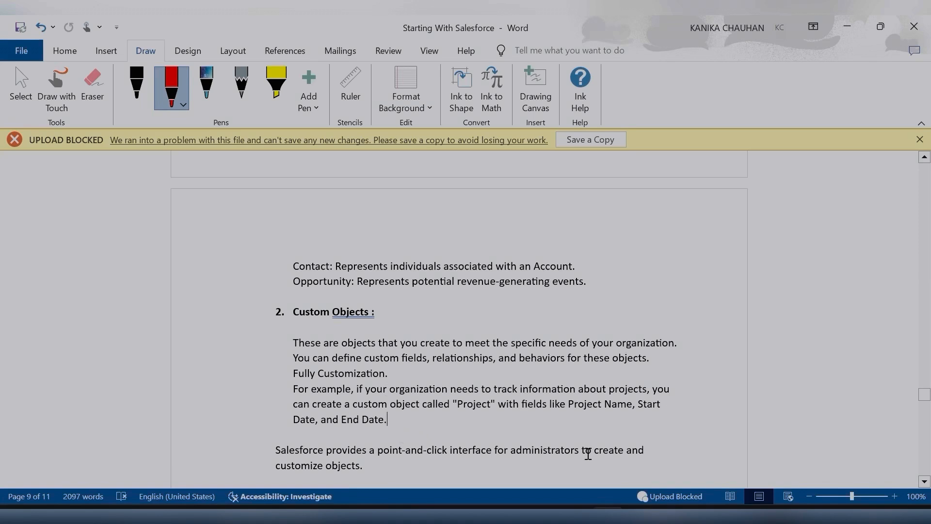
Switch to Salesforce and open the full Object Manager list from the Account object page.
left_click(639, 515)
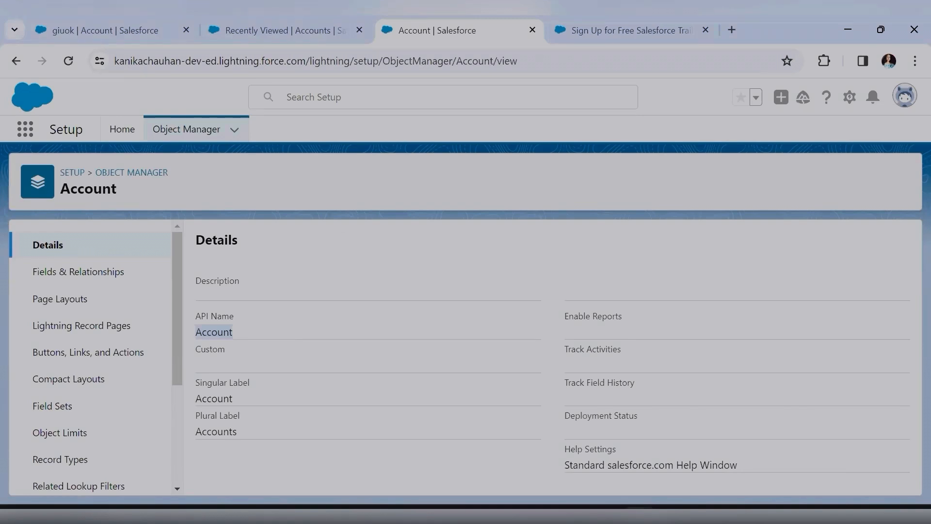
left_click(112, 175)
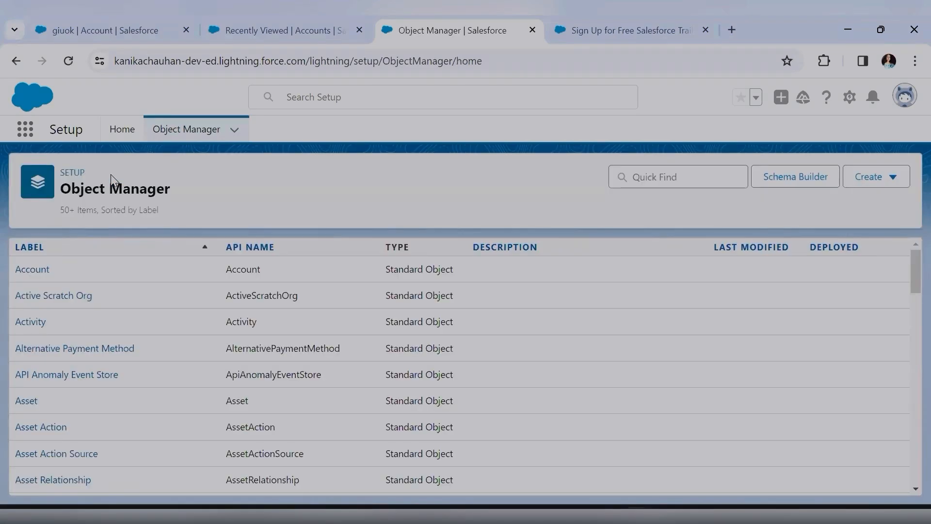
Search the Object Manager for "pers", open the Person custom object and highlight the "__c" suffix in its API Name.
left_click(642, 176)
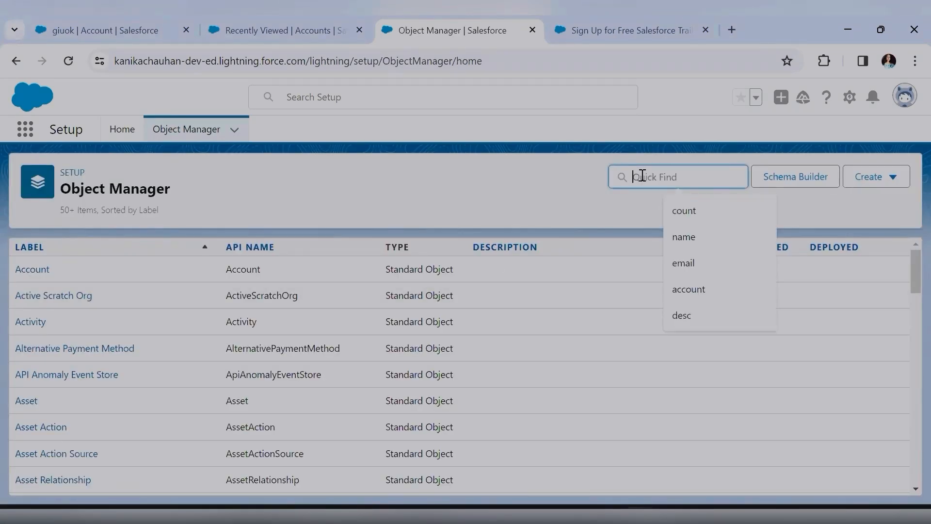
type("p")
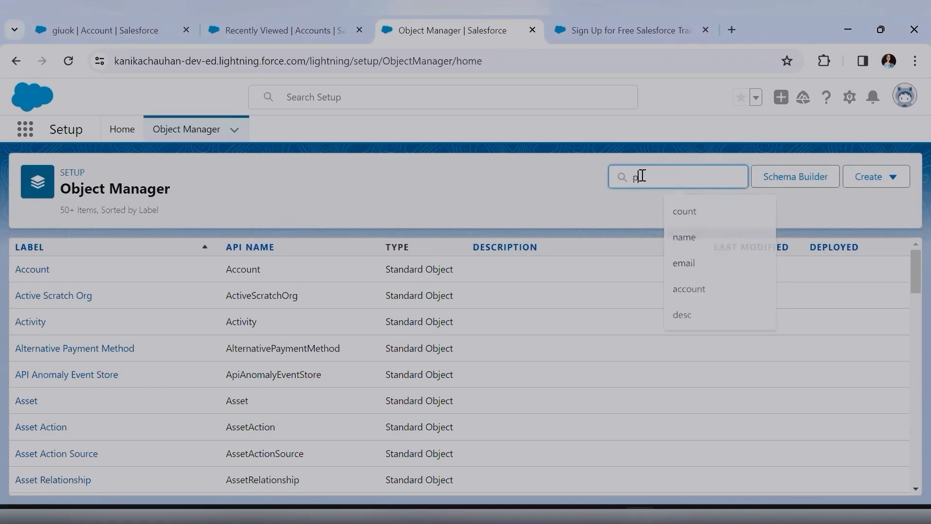
type("ers")
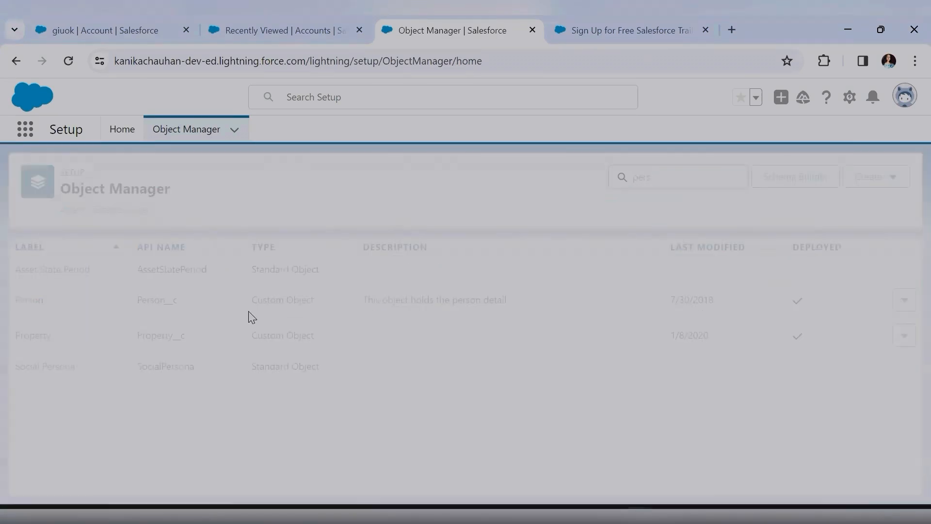
left_click(29, 274)
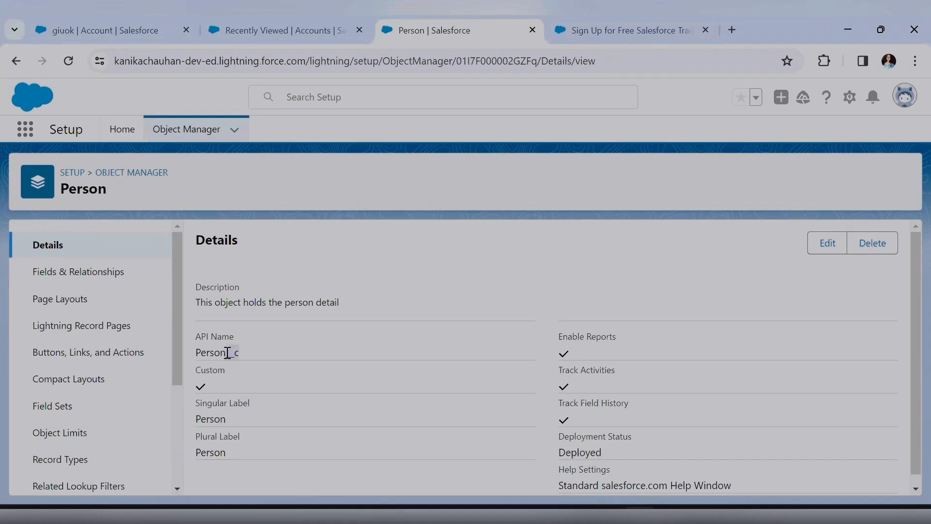
left_click_drag(225, 352, 238, 366)
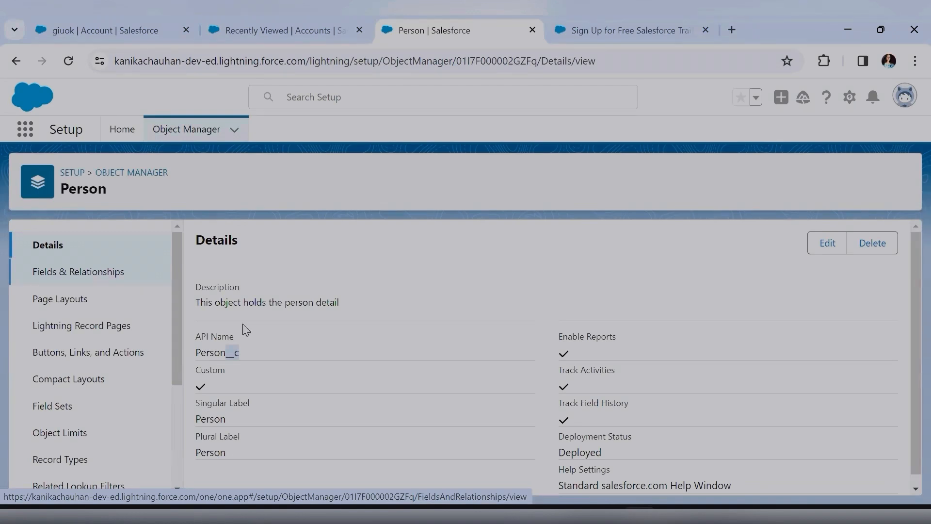
Switch to the Word notes, read the paragraph after the Custom Objects section, and return to Salesforce.
left_click(607, 514)
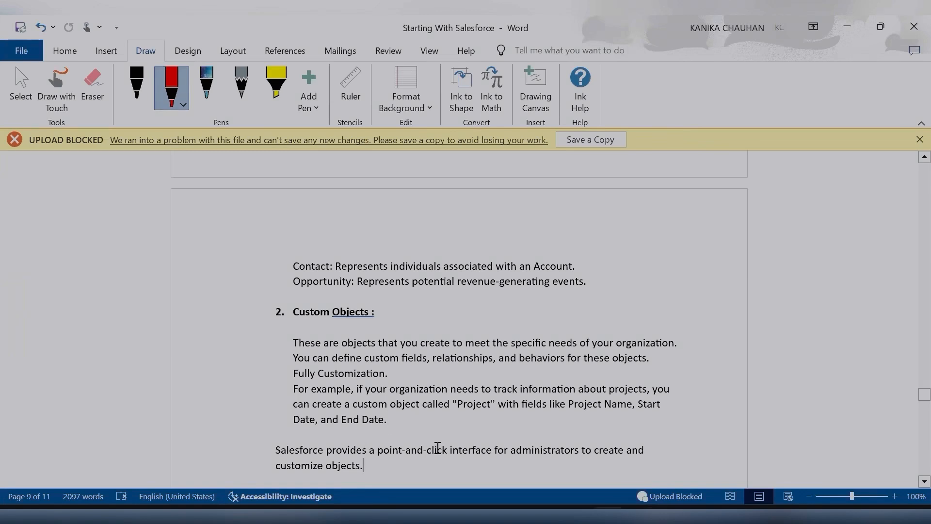
scroll(438, 447, "down", 3)
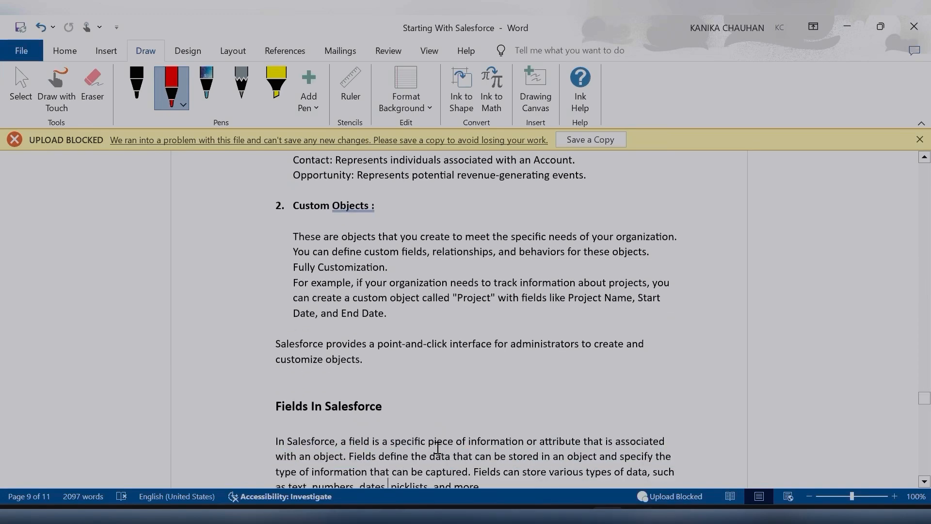
left_click(639, 515)
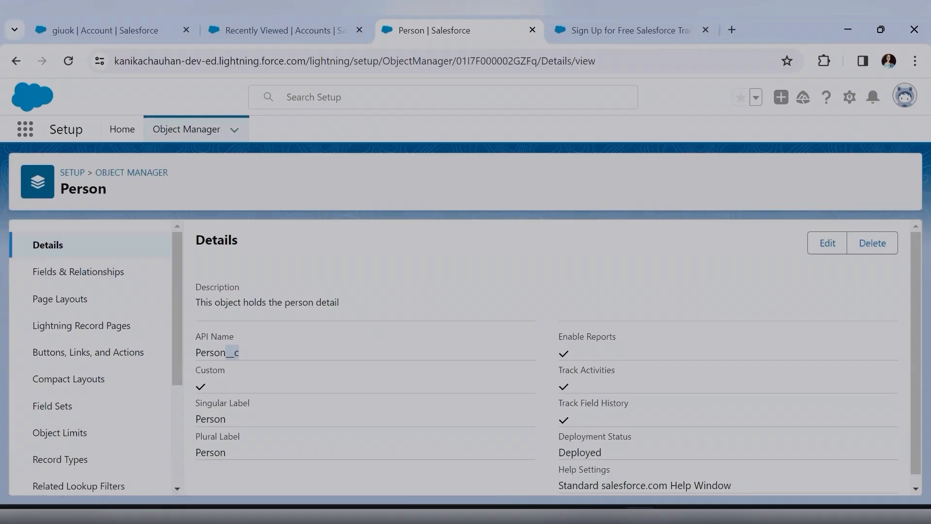
Return to the Object Manager list, browse its objects, and start creating a new Custom Object.
left_click(137, 181)
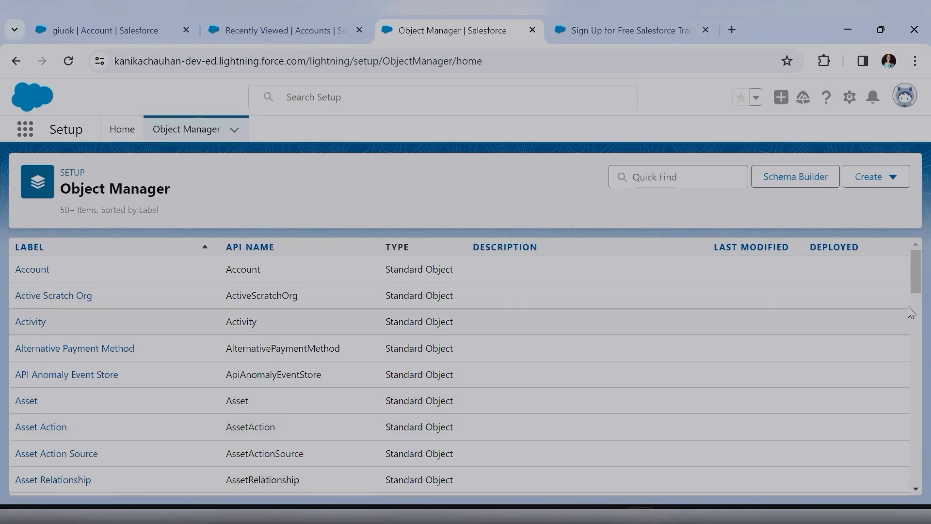
left_click_drag(908, 272, 910, 455)
scroll(898, 333, "up", 20)
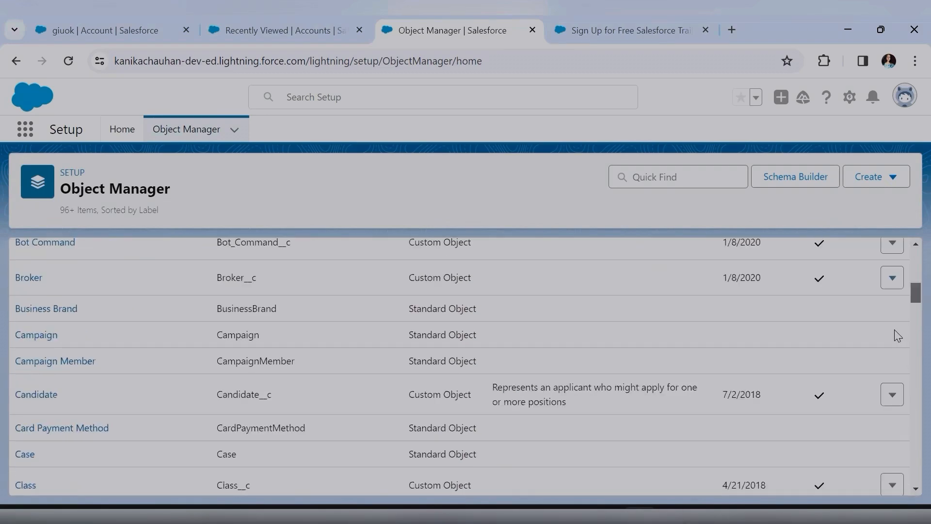
left_click(889, 188)
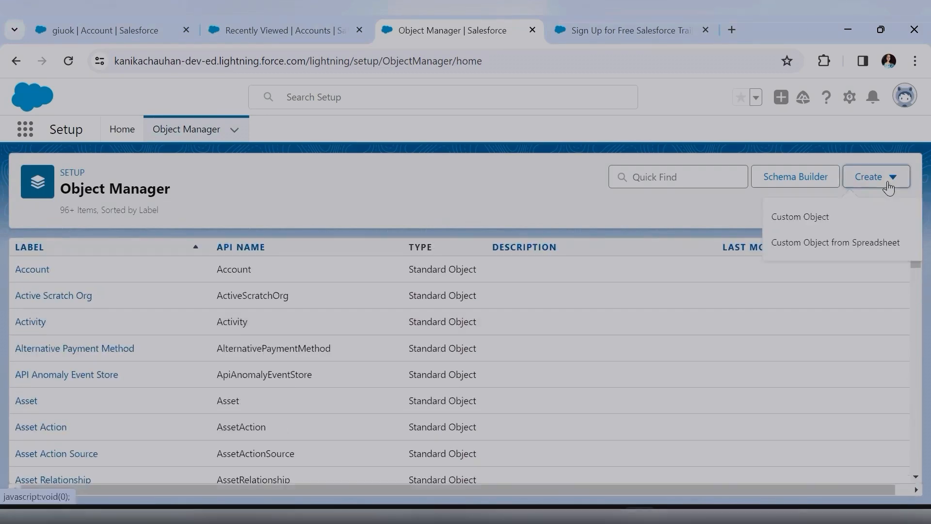
left_click(798, 222)
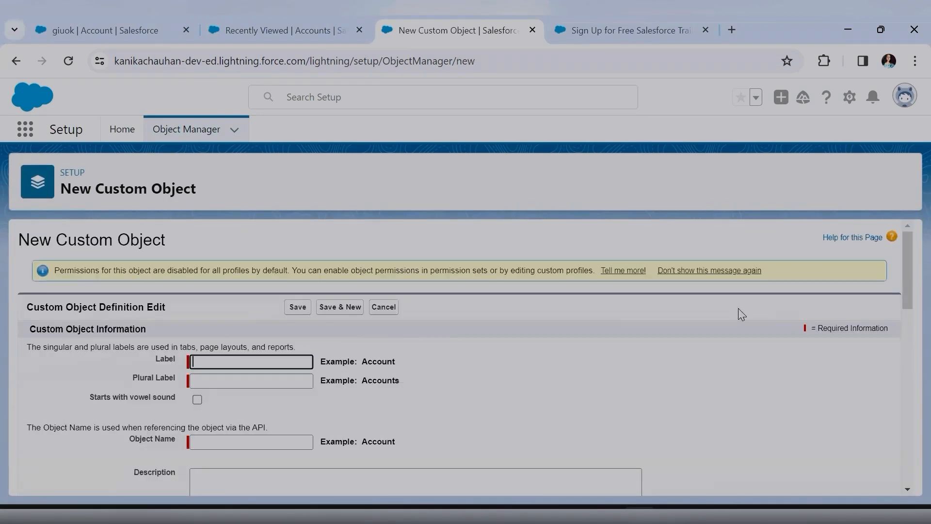
Set the new custom object's Label to "Test" and its Plural Label to "Tests".
left_click_drag(910, 264, 908, 278)
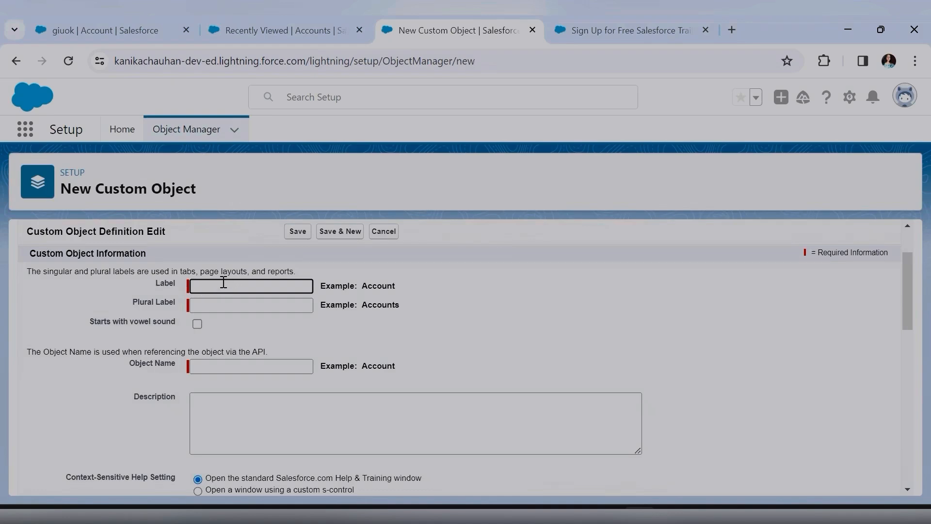
type("Test")
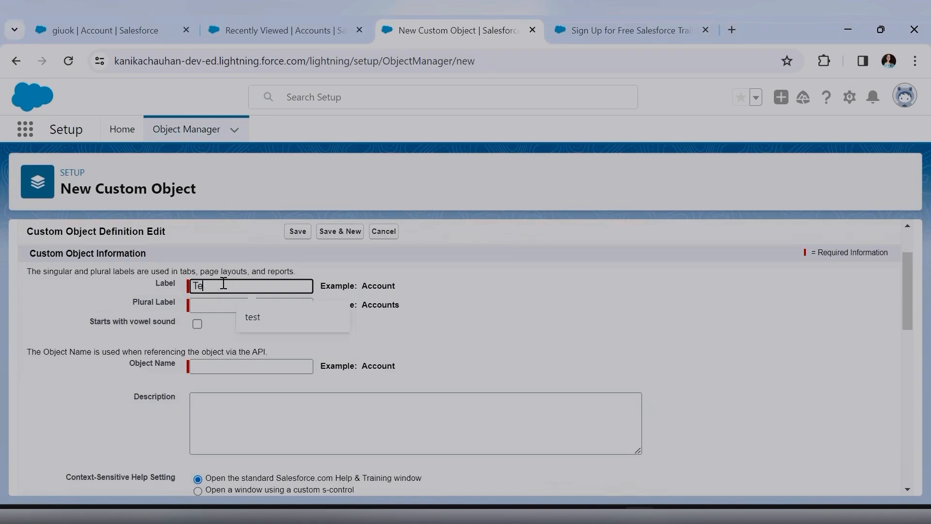
left_click(269, 276)
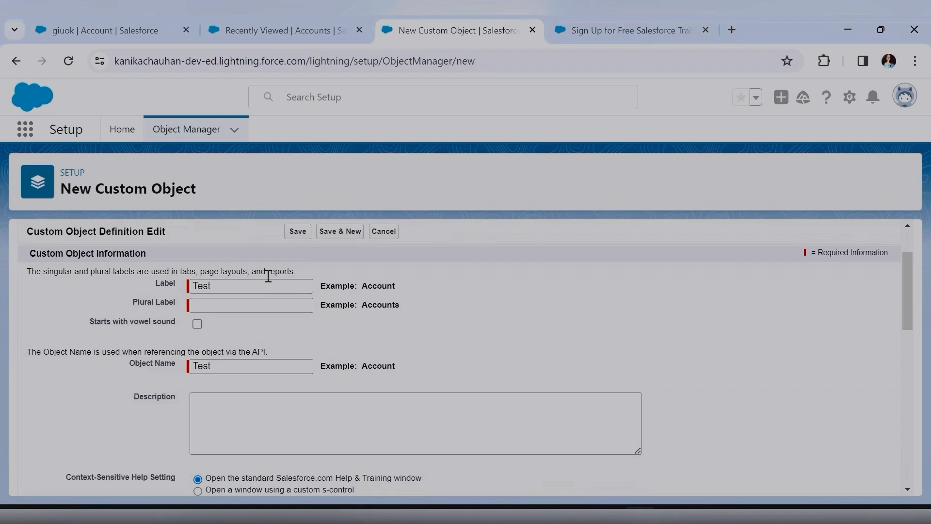
left_click(212, 306)
type("Tests")
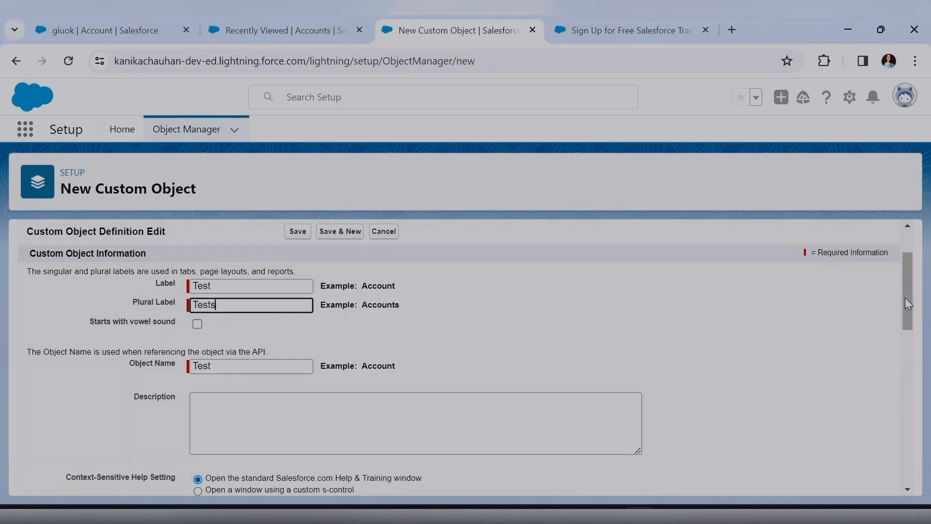
Examine the Description field of the new custom object and highlight its label.
left_click_drag(902, 296, 904, 325)
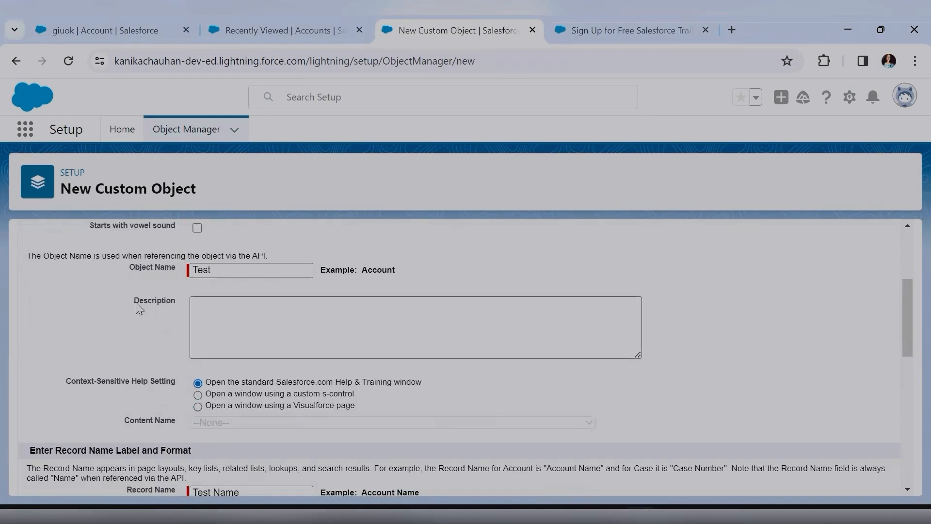
left_click(234, 313)
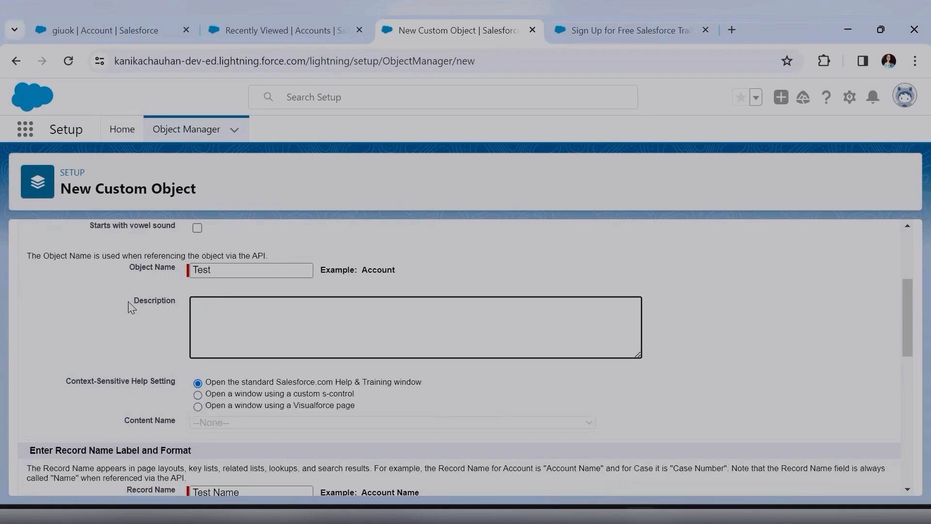
left_click(144, 308)
double_click(171, 303)
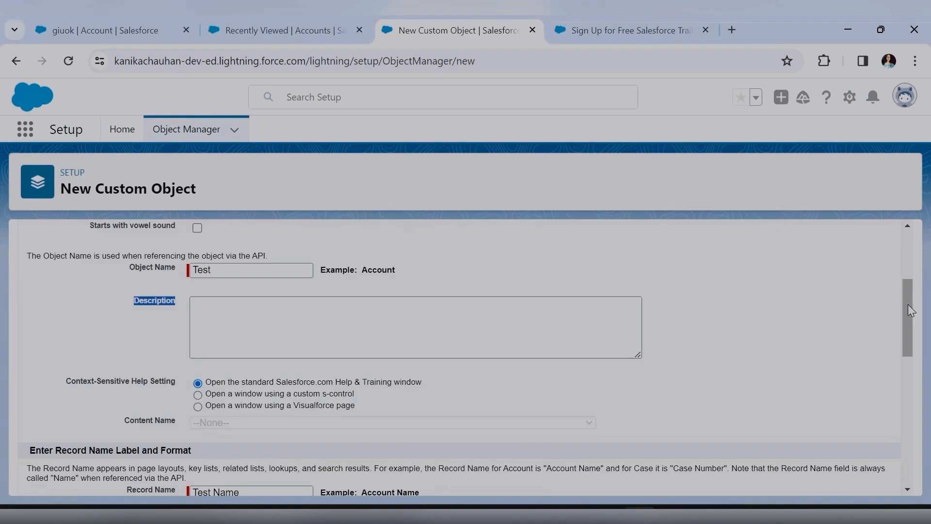
Set the Data Type of the Test Name record name to Auto Number.
left_click_drag(908, 306, 909, 342)
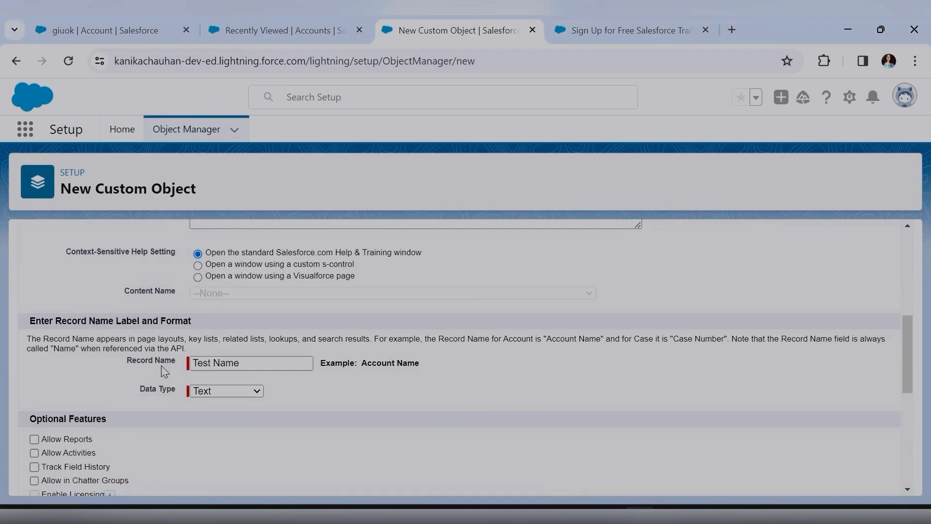
left_click(210, 392)
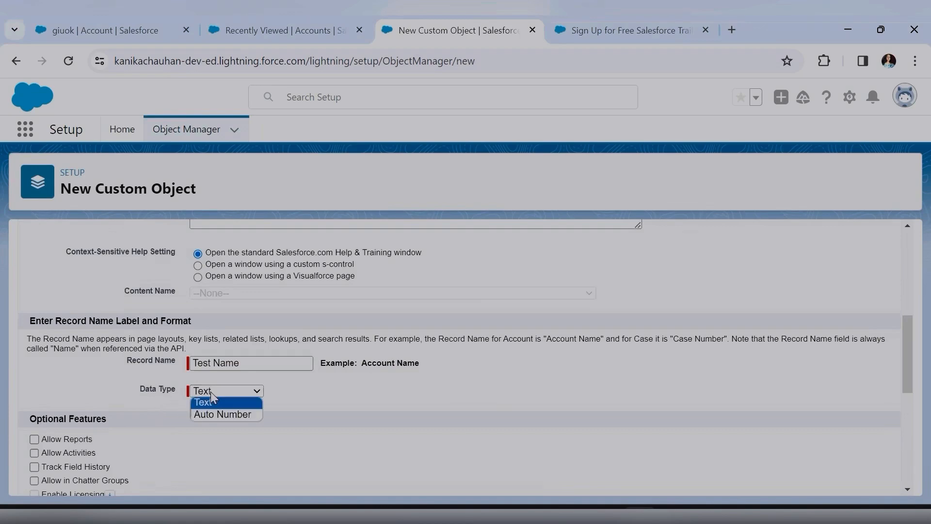
left_click(222, 414)
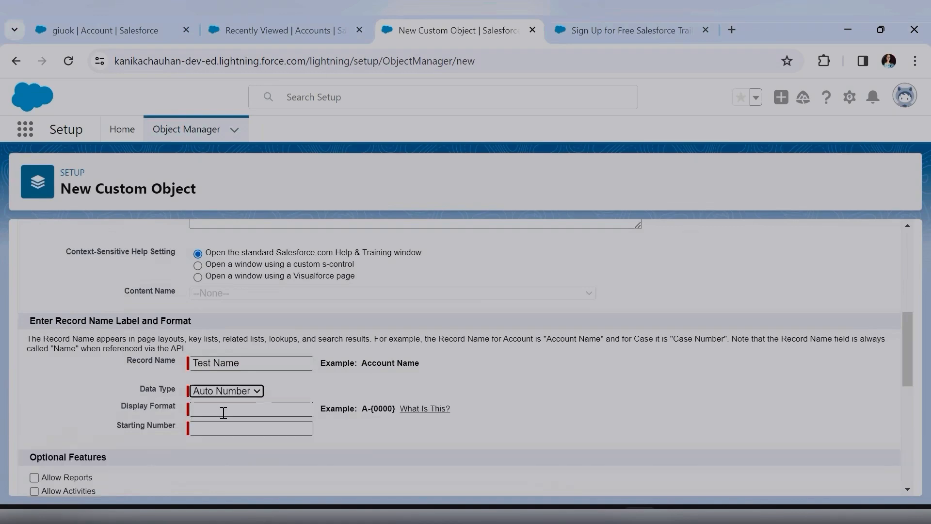
Check the Recently Viewed accounts list for how records are named, then return to the new custom object form.
key("ctrl+shift+Tab")
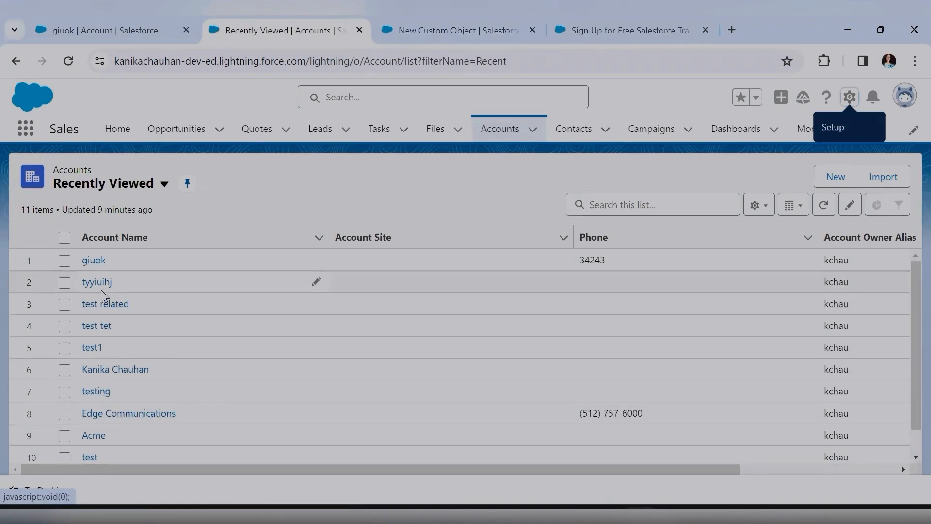
left_click(459, 31)
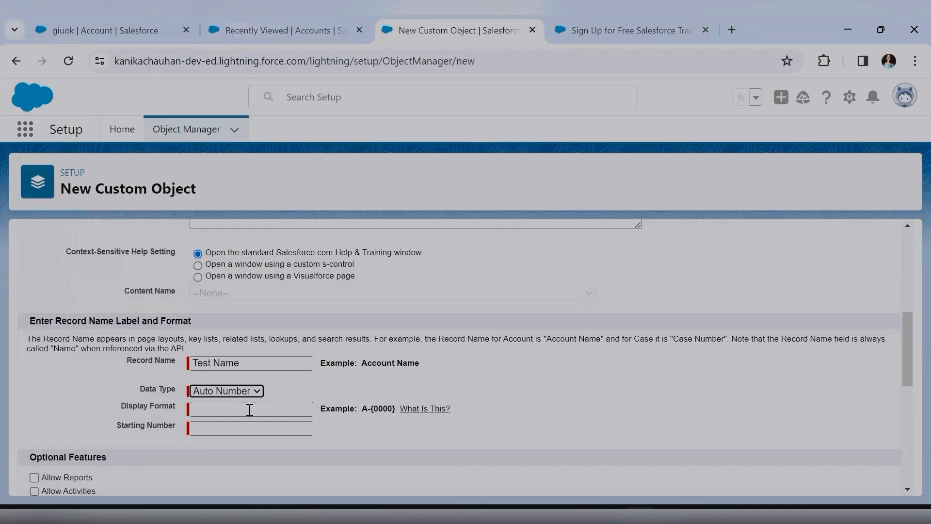
left_click(279, 30)
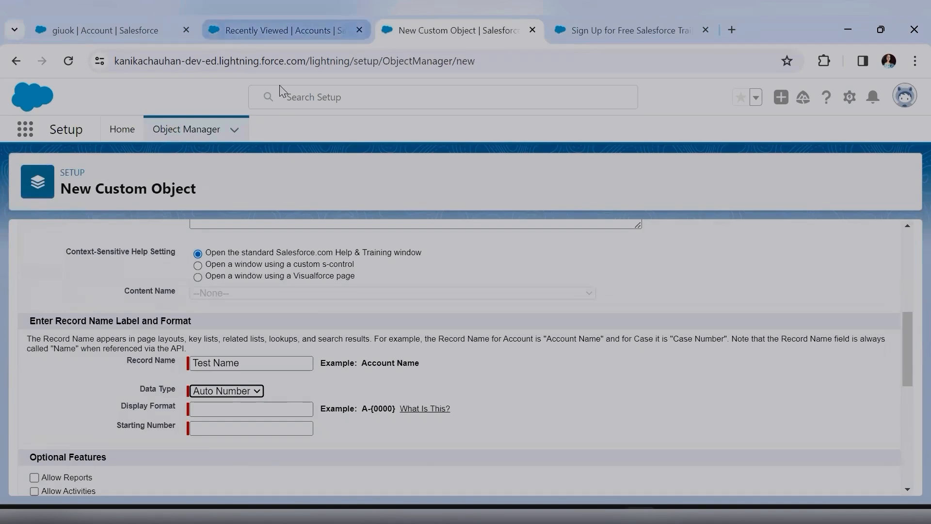
left_click(458, 30)
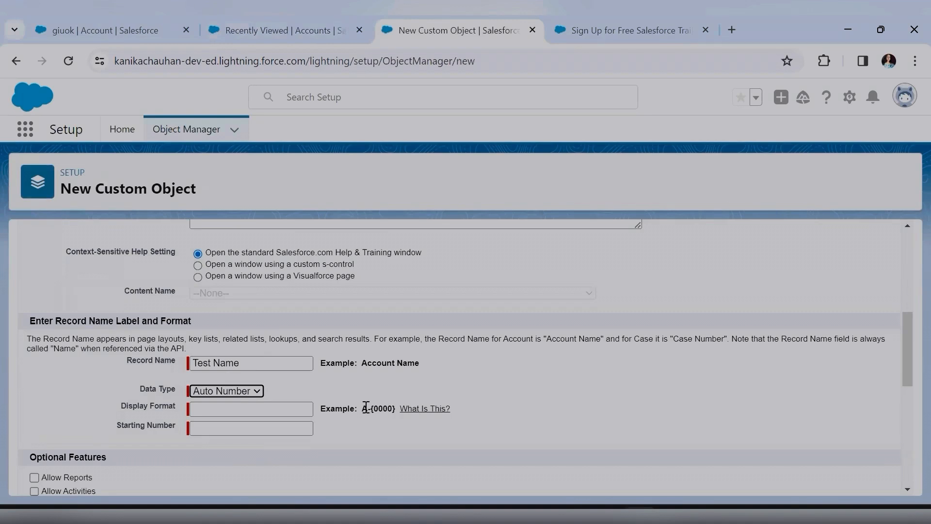
Copy the example format A-{0000} into the record name's Display Format.
left_click_drag(362, 408, 395, 407)
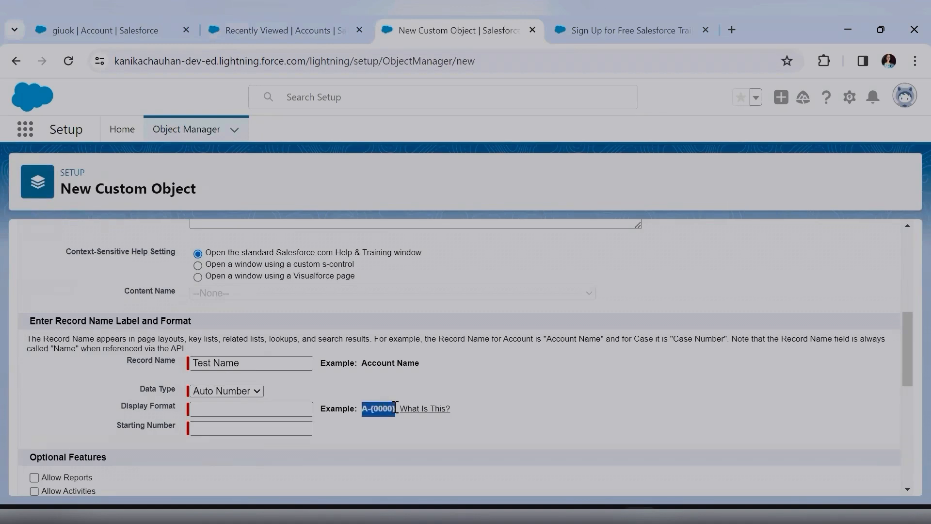
key("ctrl+c")
left_click(196, 408)
key("ctrl+v")
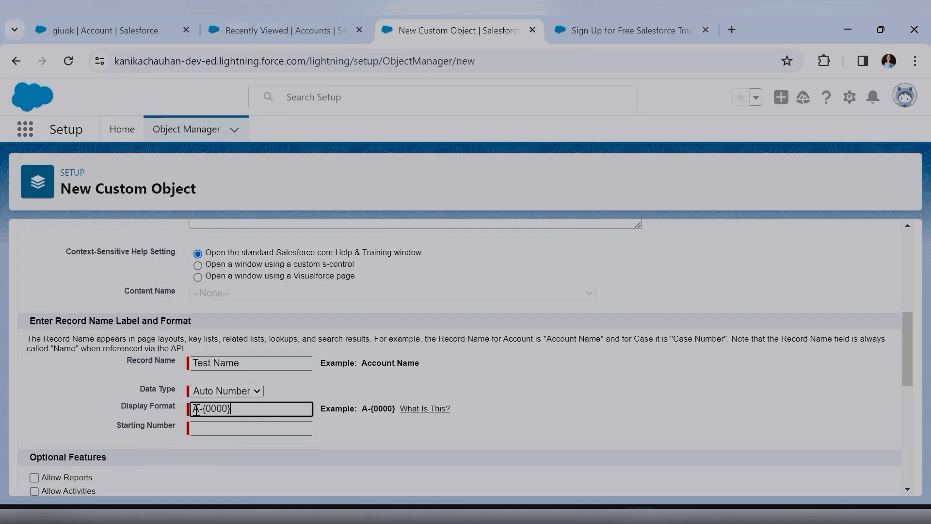
left_click_drag(201, 410, 192, 411)
Enter A-{0001} as the Starting Number and select the entry.
left_click(198, 430)
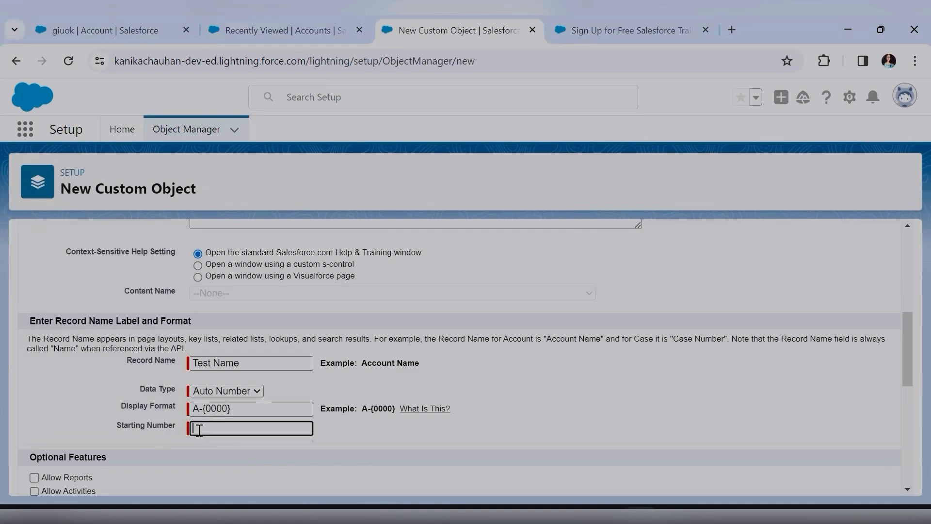
key("ctrl+v")
key("BackSpace")
type("1")
left_click_drag(234, 431, 183, 431)
Find A-{0001} on the Recently Viewed accounts page, highlight the search text, and return to the new custom object form.
left_click(281, 30)
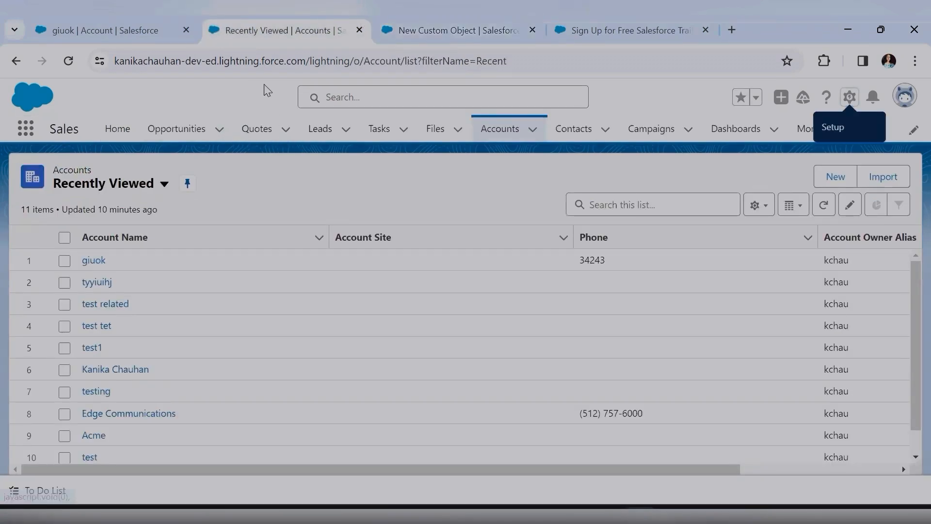
key("ctrl+f")
key("ctrl+v")
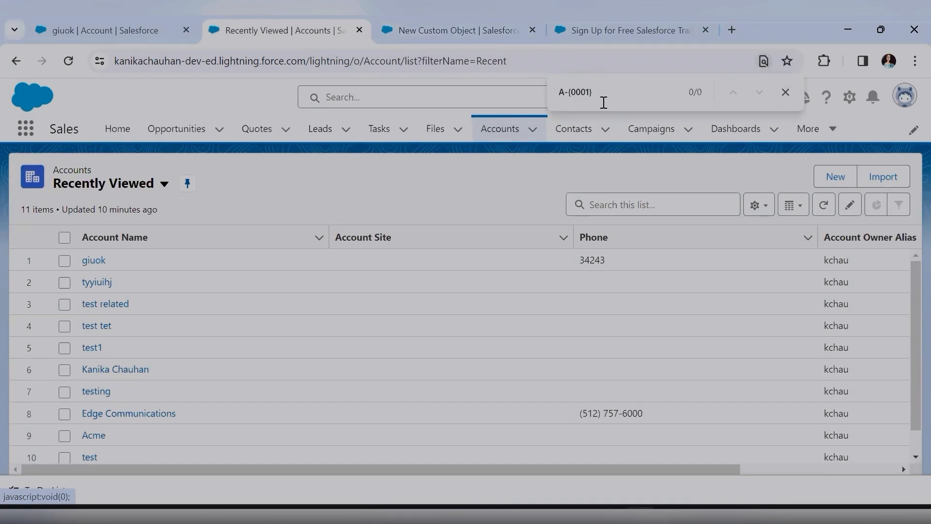
left_click_drag(601, 97, 561, 94)
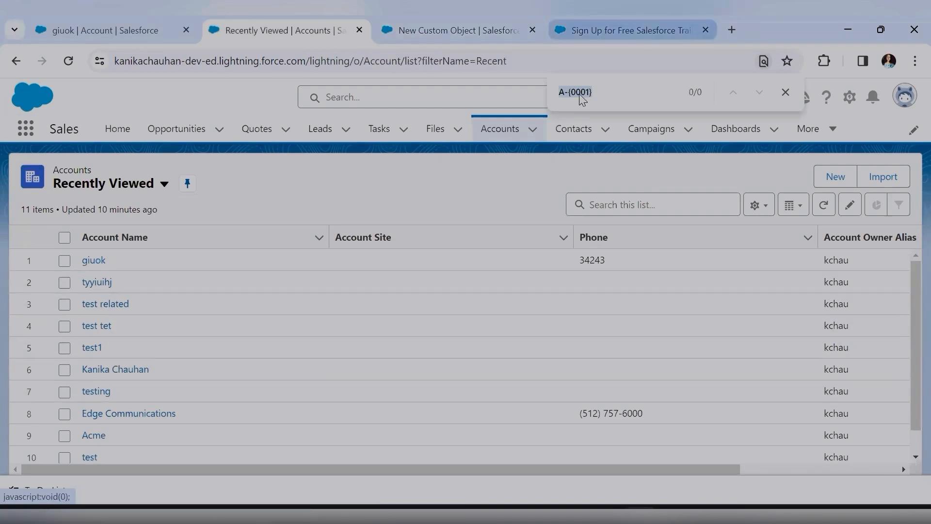
key("ctrl+Tab")
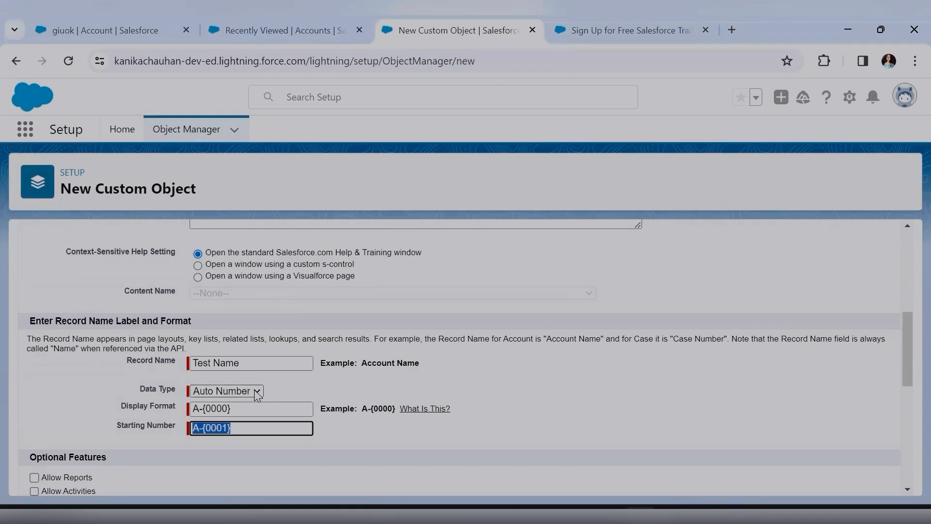
double_click(239, 411)
left_click_drag(229, 409, 194, 411)
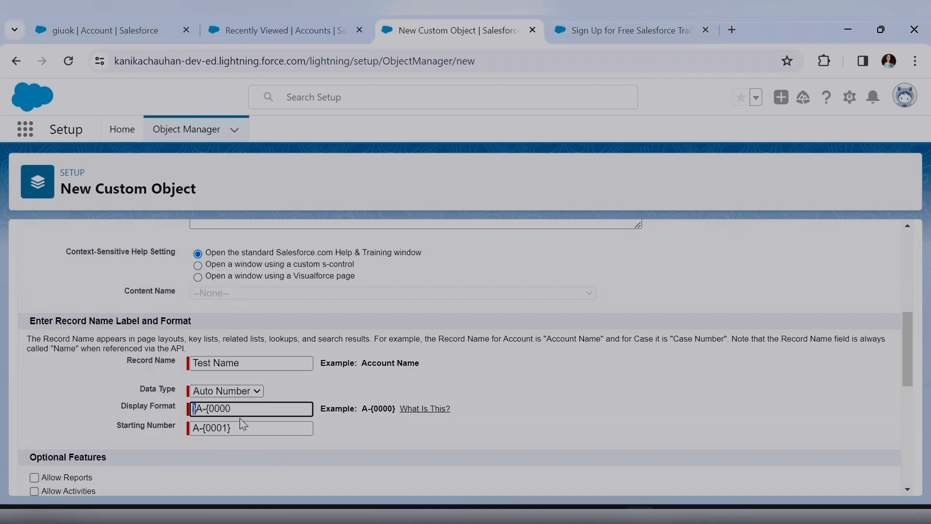
key("ctrl+z")
Review the Data Type choices for the record name and correct the Display Format to A-{0000}.
left_click(223, 394)
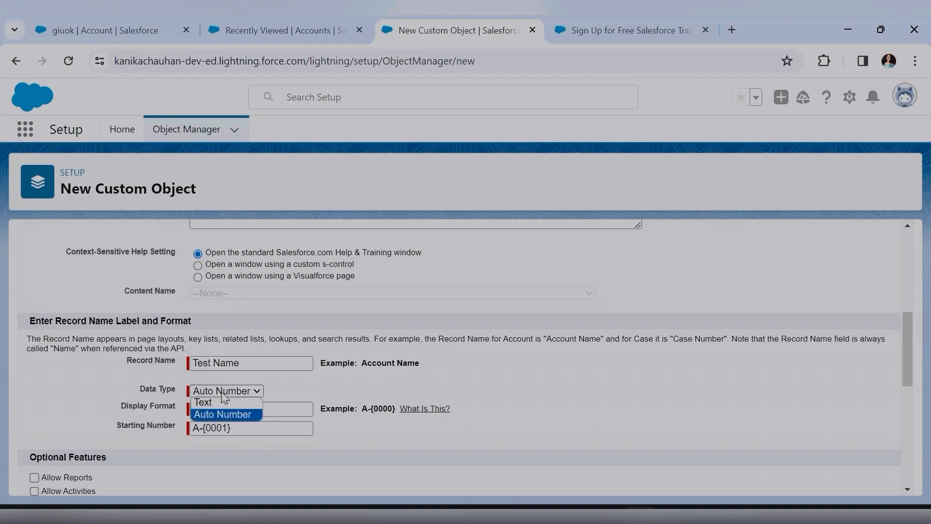
left_click(269, 412)
Enter INV-0001 in the page search as a sample auto-number value, then clear the search text.
key("ctrl+f")
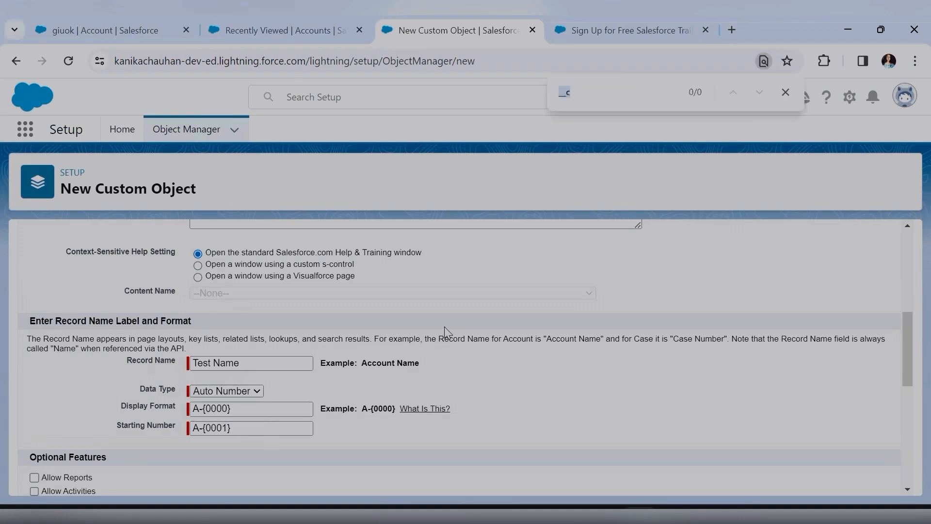
key("BackSpace")
type("iNV")
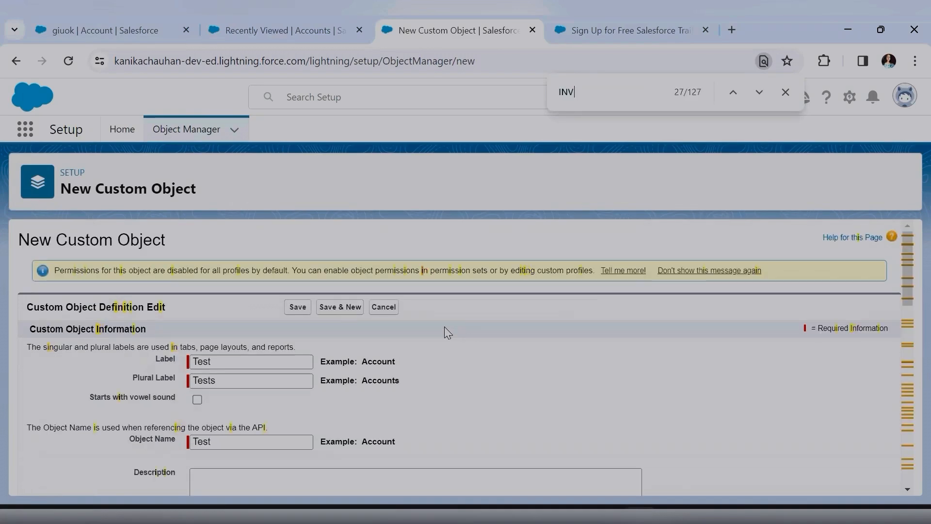
type("-")
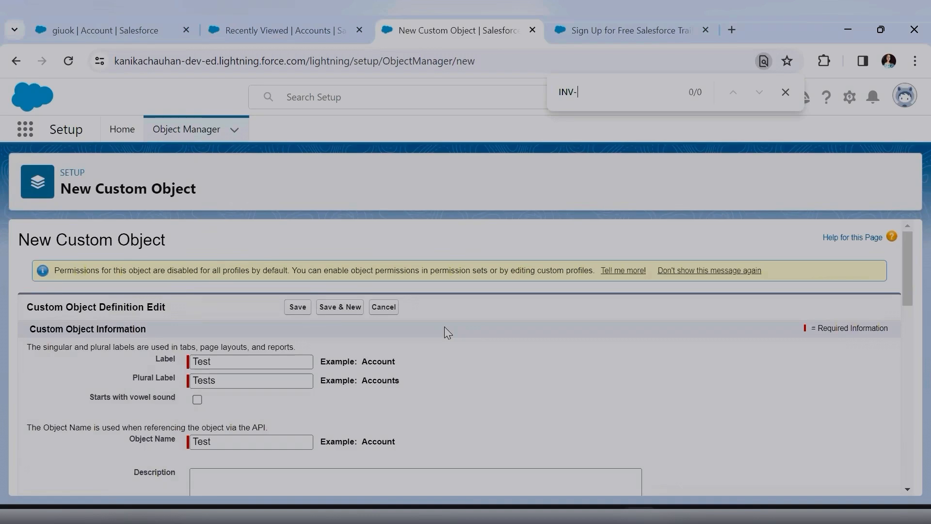
type(")))")
key("BackSpace")
key("BackSpace")
key("BackSpace")
type("0001")
left_click_drag(604, 91, 559, 95)
key("BackSpace")
Enable Allow Reports, Allow Activities and Track Field History in the object's Optional Features.
left_click_drag(908, 272, 909, 363)
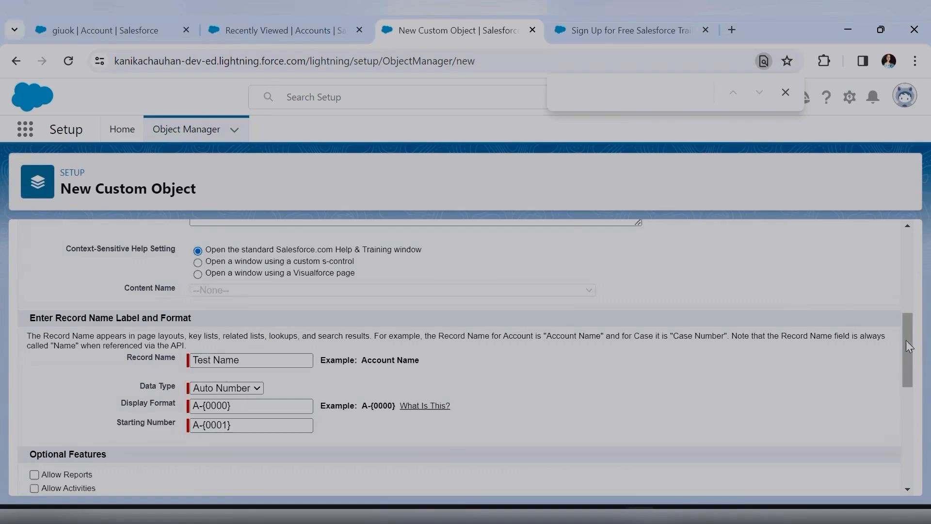
left_click_drag(909, 347, 907, 384)
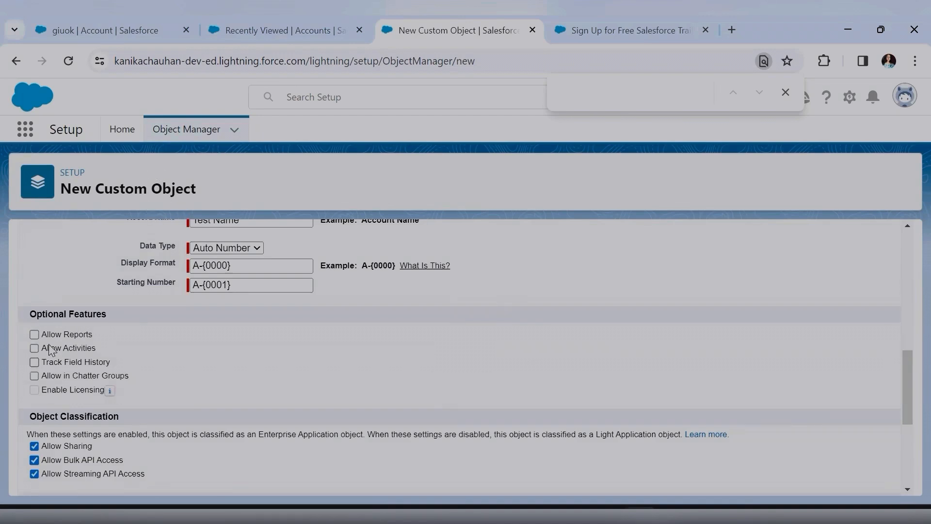
left_click(33, 339)
left_click(35, 336)
left_click(34, 336)
left_click(34, 348)
Open the giuok account from the Recently Viewed accounts list and review its Details fields.
key("ctrl+shift+Tab")
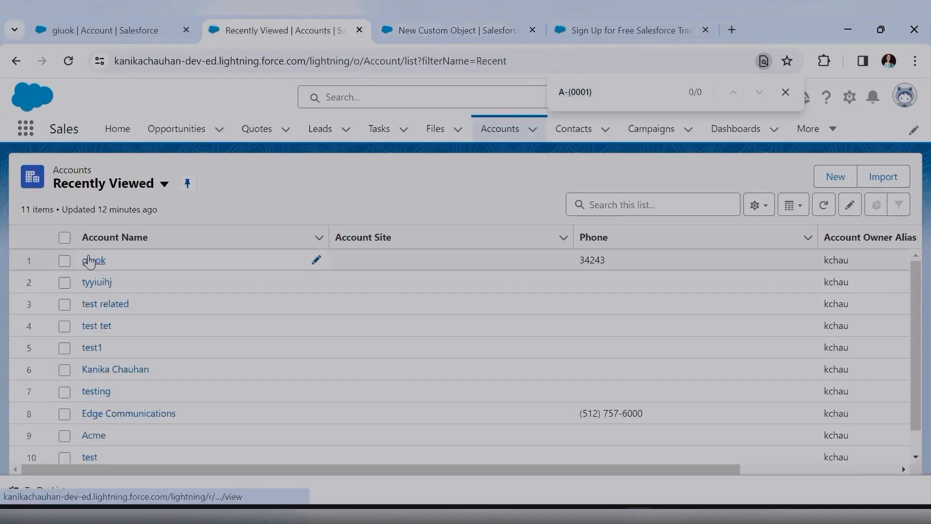
left_click(93, 261)
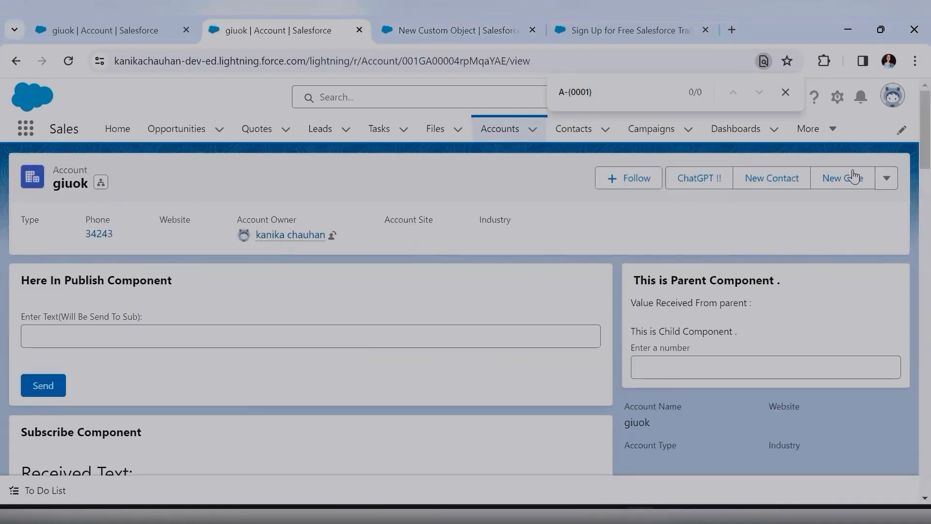
scroll(908, 160, "down", 5)
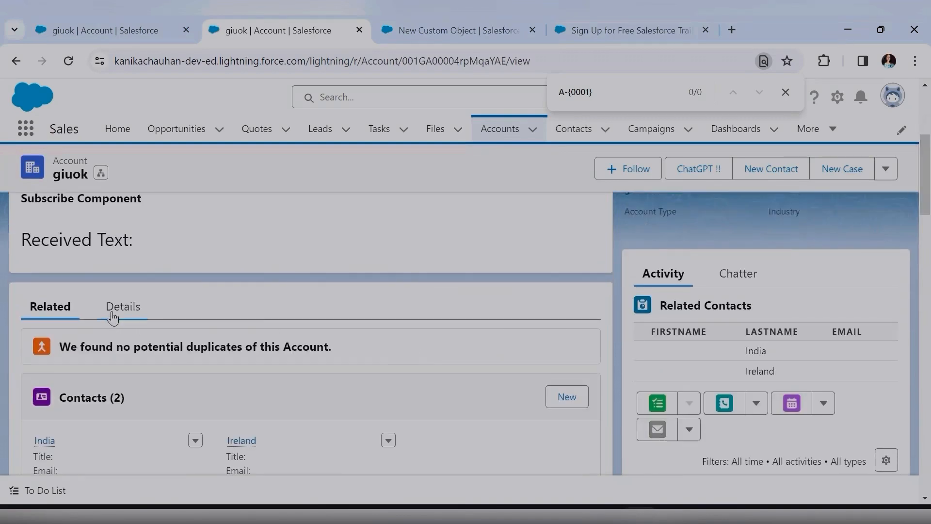
left_click(112, 310)
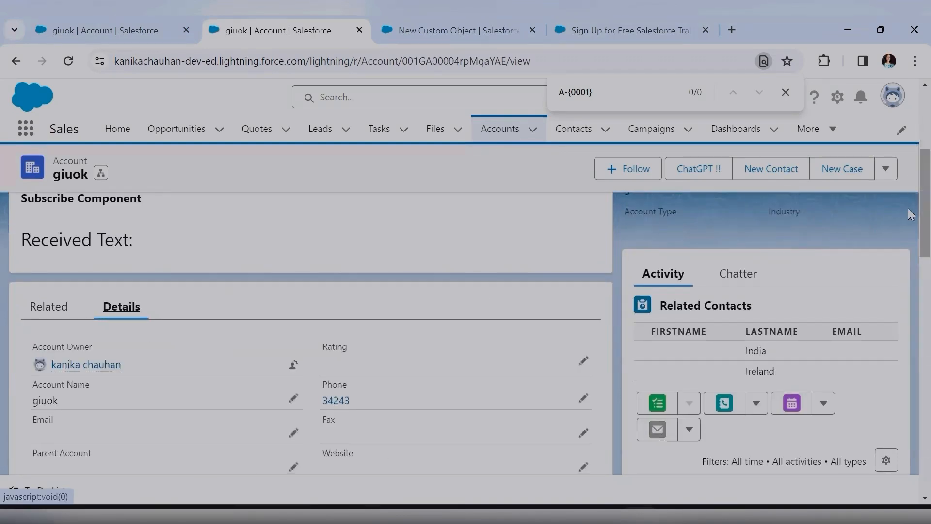
scroll(909, 217, "down", 2)
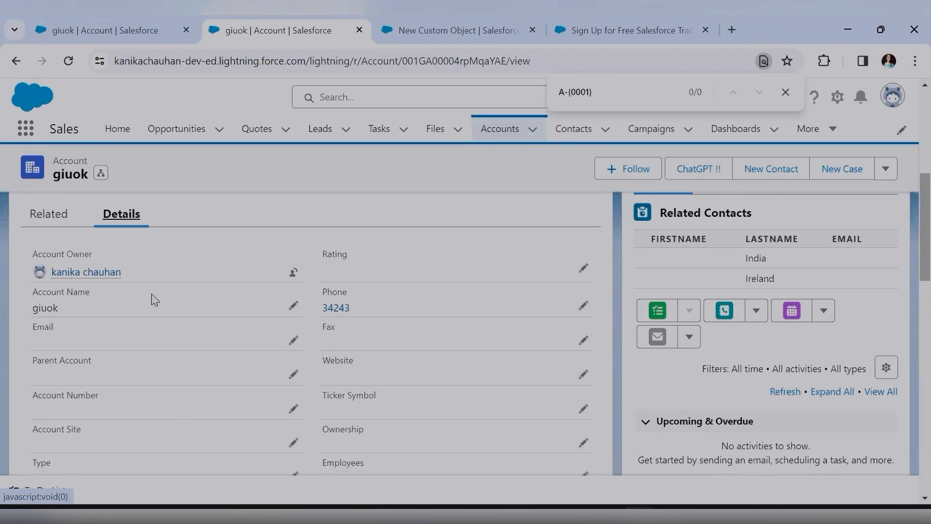
Examine the giuok account's related lists through Approval History and Test Objects, and return to the new custom object form.
left_click(38, 219)
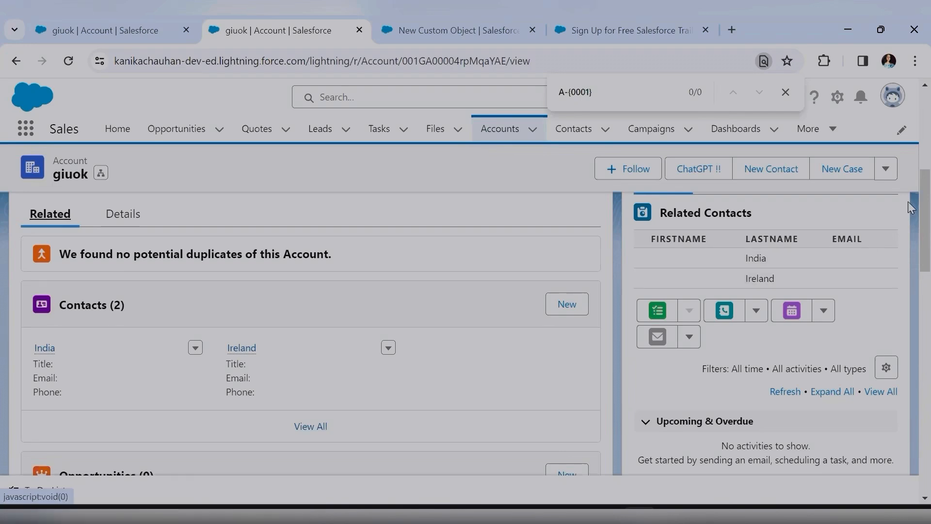
scroll(909, 214, "down", 1)
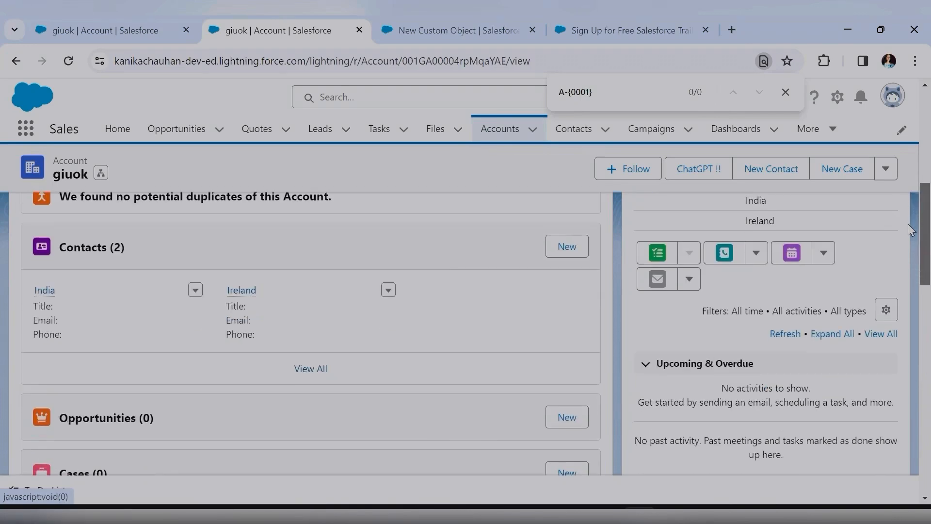
scroll(910, 229, "down", 3)
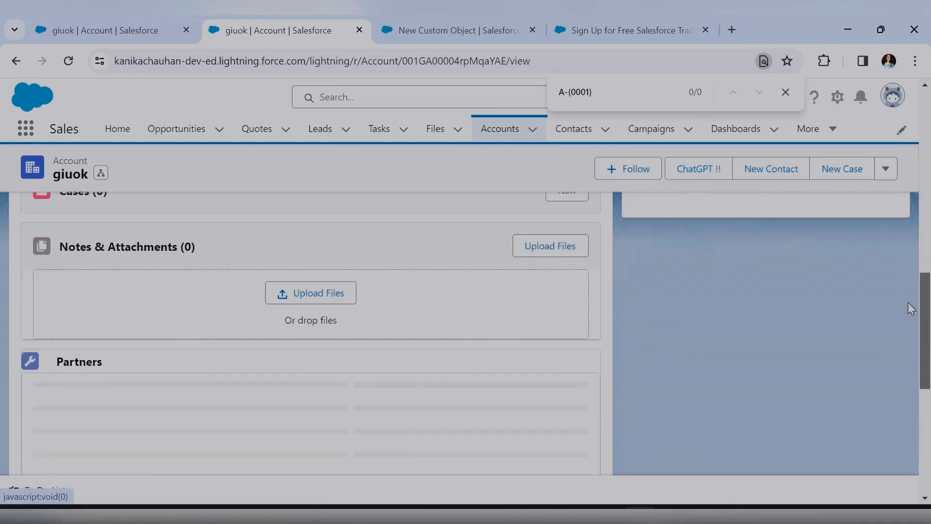
scroll(908, 320, "down", 1)
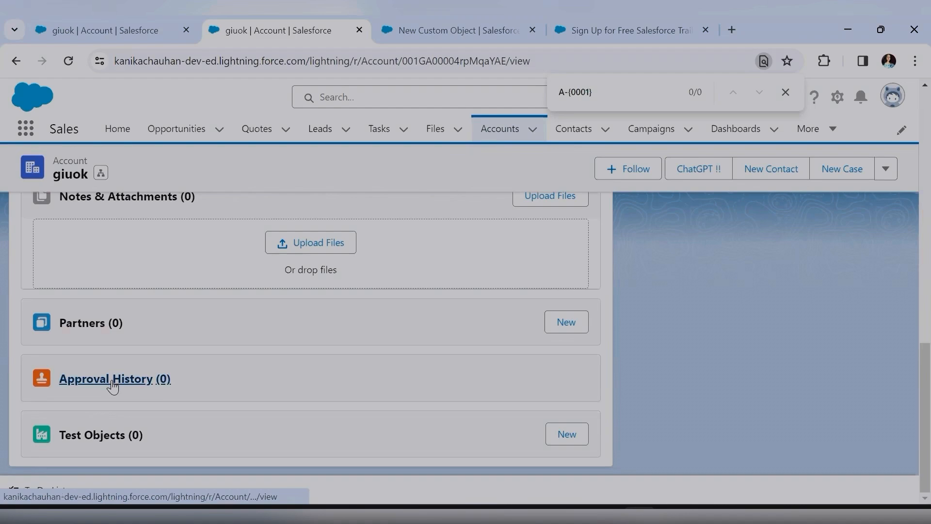
key("ctrl+Tab")
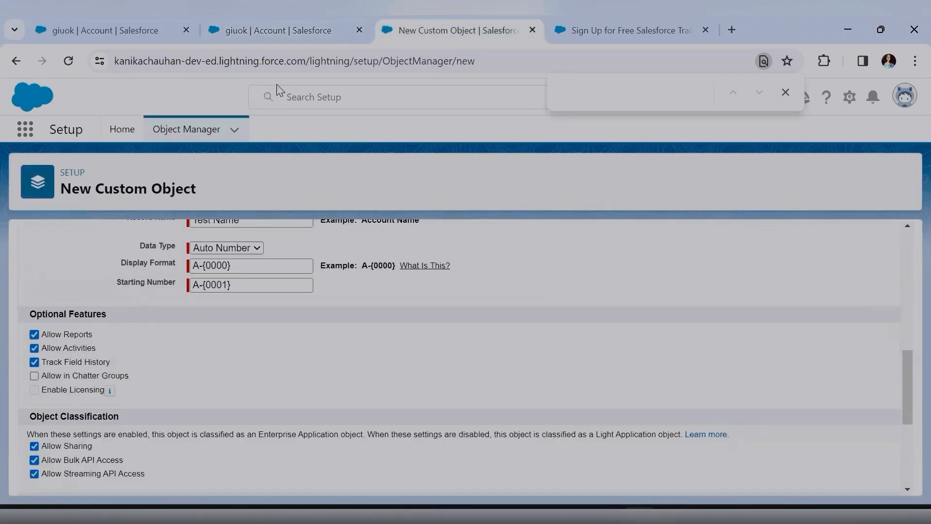
key("ctrl+shift+Tab")
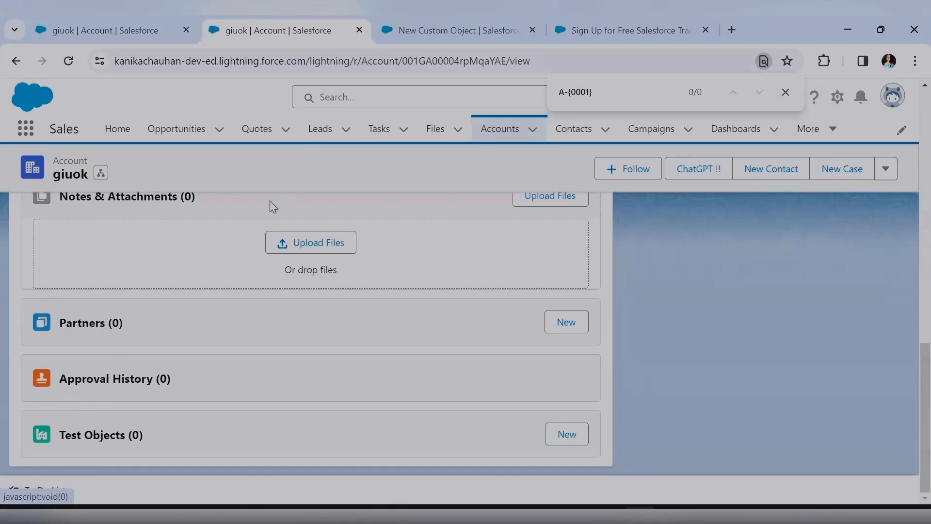
key("ctrl+Tab")
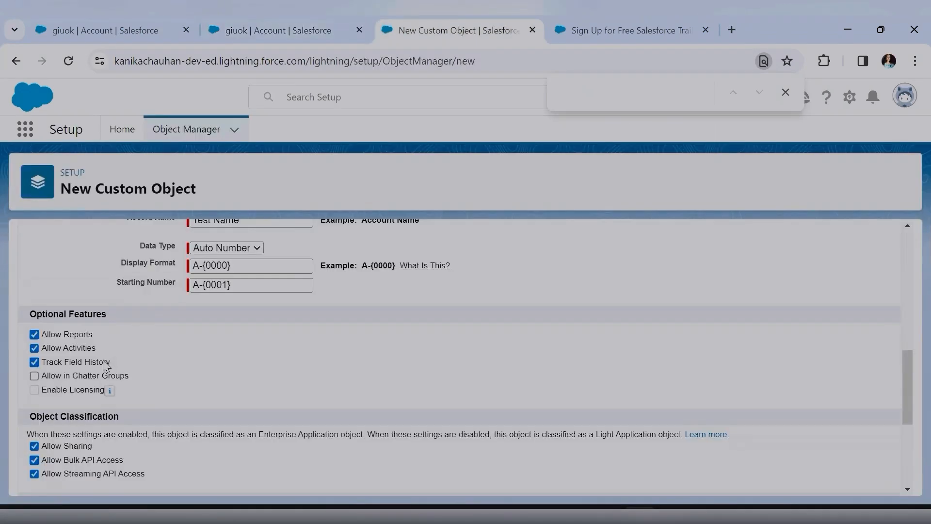
Enable Allow in Chatter Groups for the new object and switch Allow Sharing back on under Object Classification.
key("ctrl+shift+Tab")
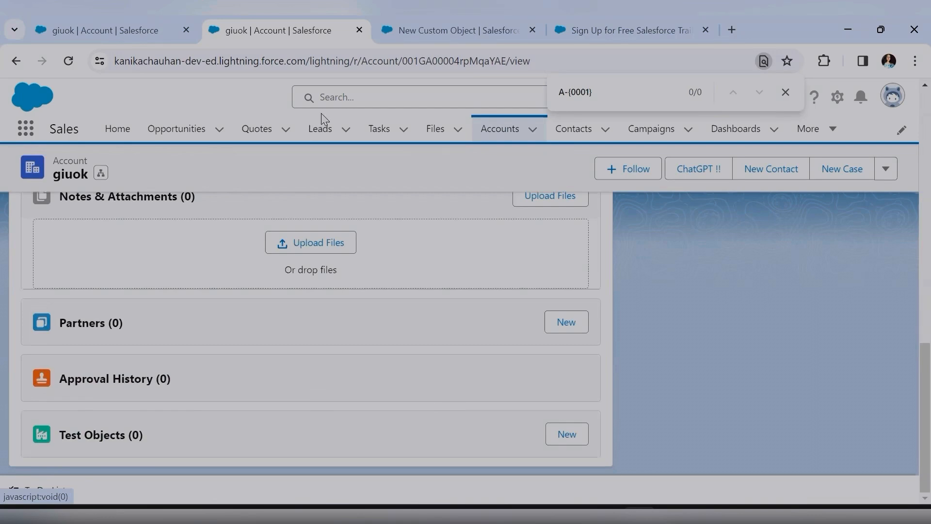
left_click(457, 30)
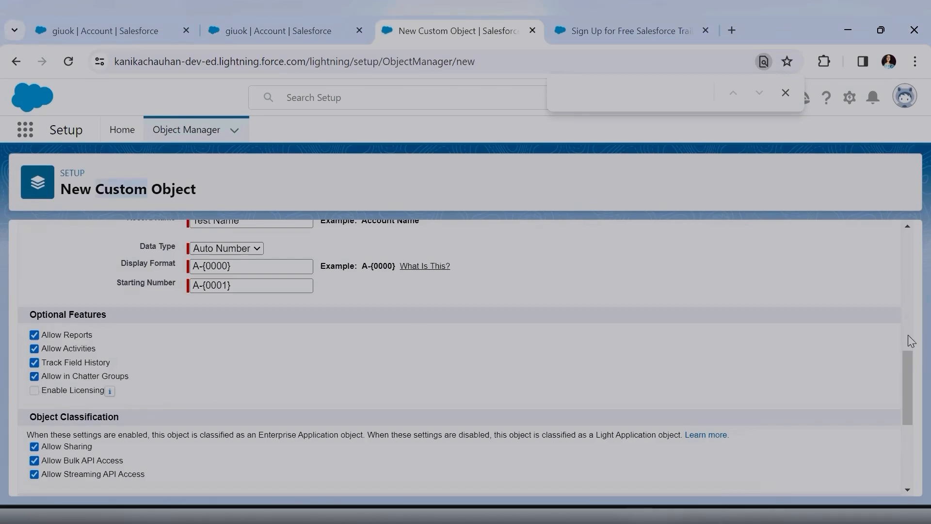
left_click_drag(910, 363, 909, 392)
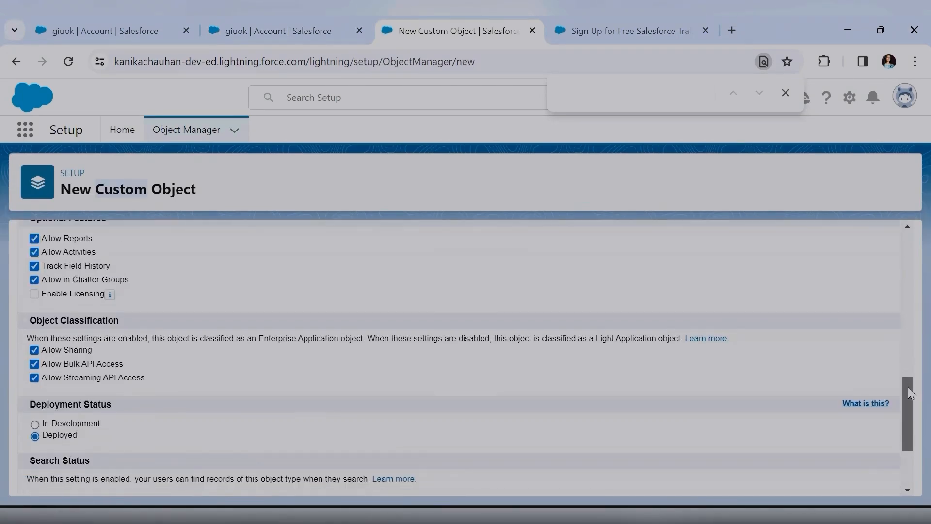
scroll(909, 392, "down", 1)
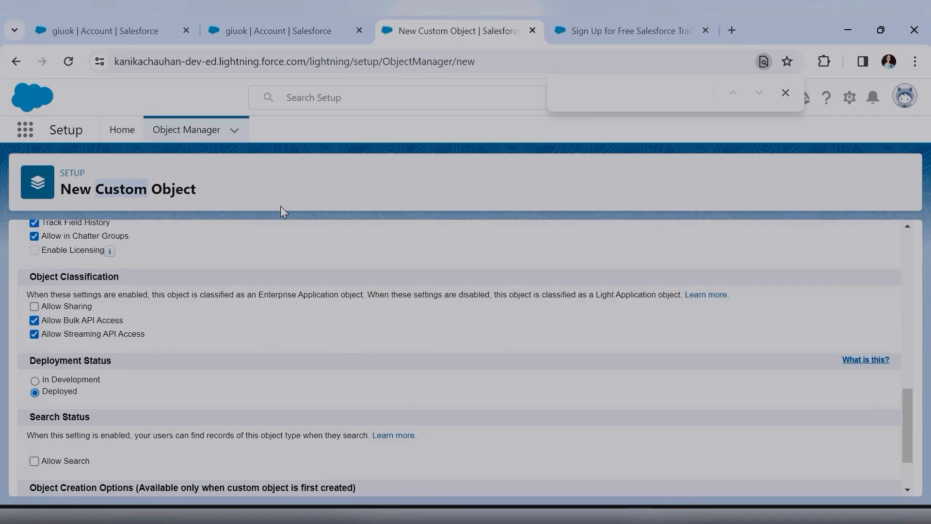
left_click(35, 306)
Look up a person's name in the Setup search as an example and enable Allow Search for the object.
left_click_drag(908, 441, 907, 471)
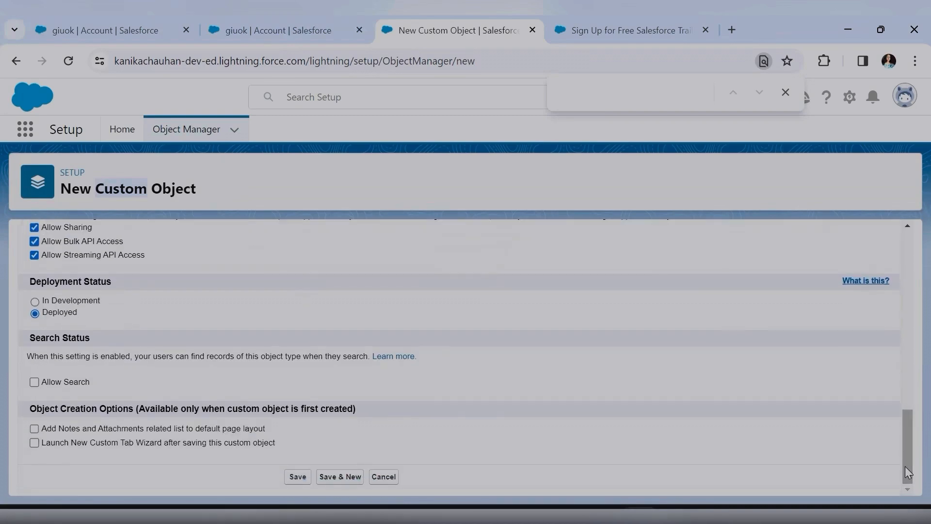
left_click(35, 383)
left_click(342, 101)
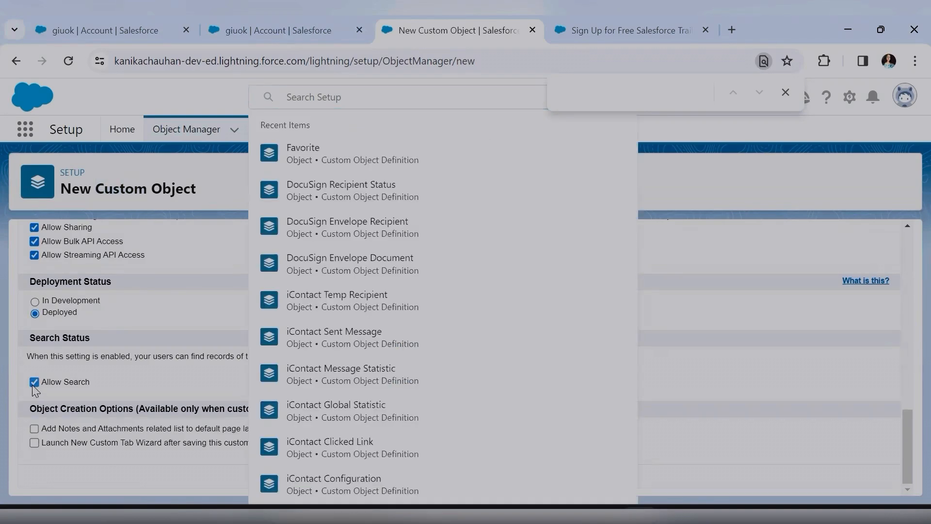
left_click(349, 97)
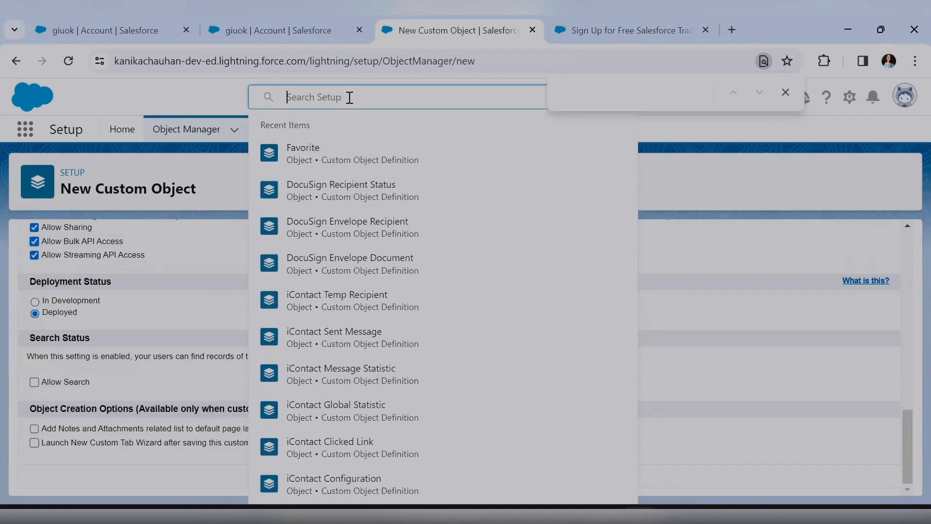
type("kanika")
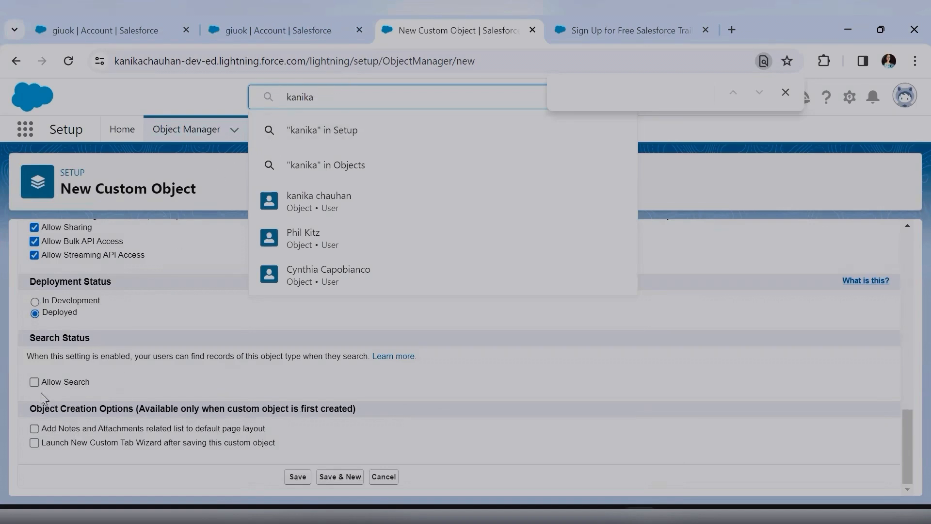
left_click(34, 382)
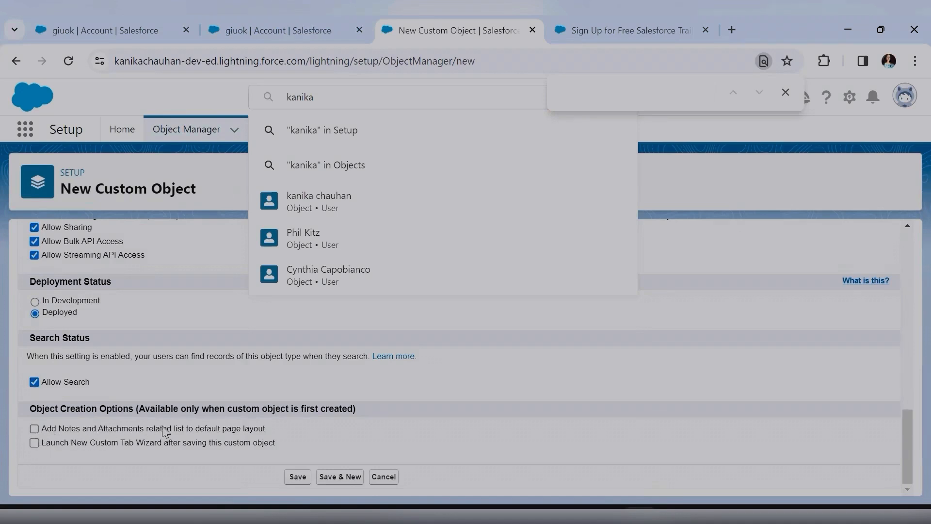
Check the Notes & Attachments list on the giuok account and enable adding that related list to the new object's default page layout.
left_click(233, 31)
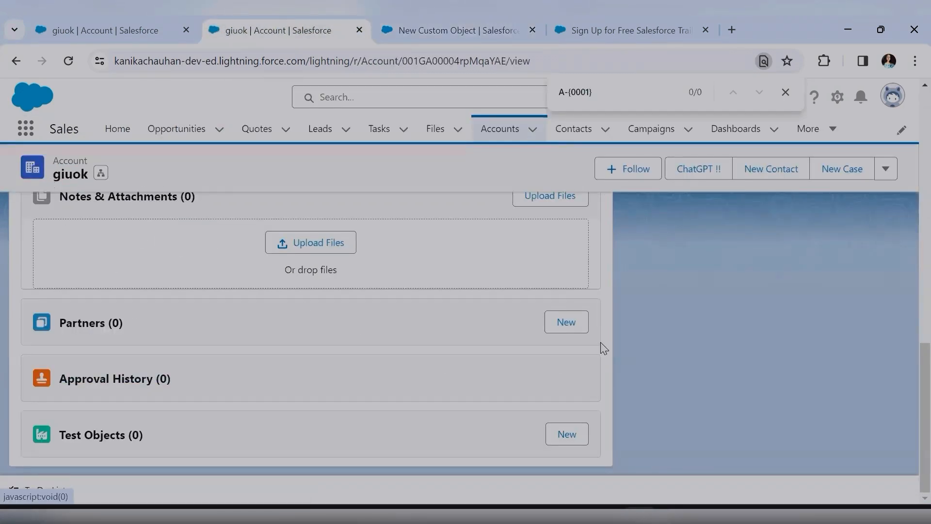
scroll(908, 373, "up", 1)
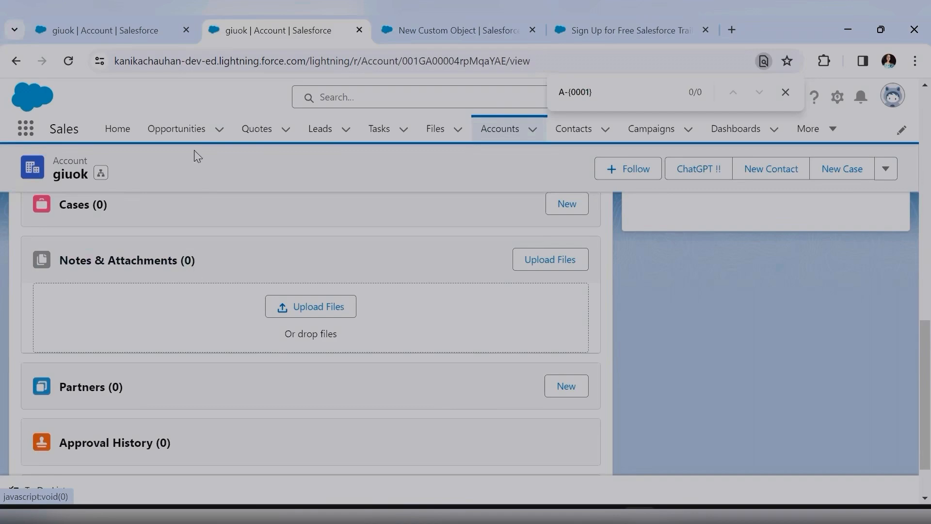
key("ctrl+Tab")
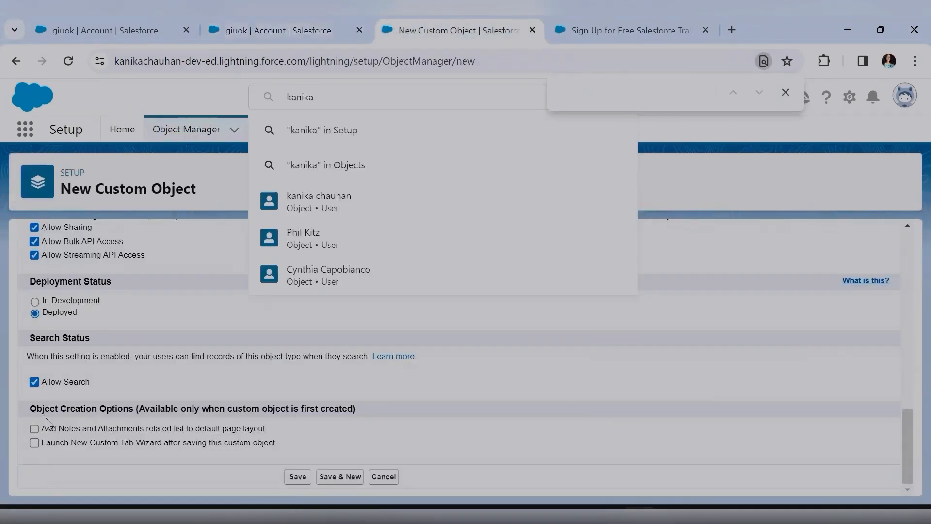
key("ctrl+shift+Tab")
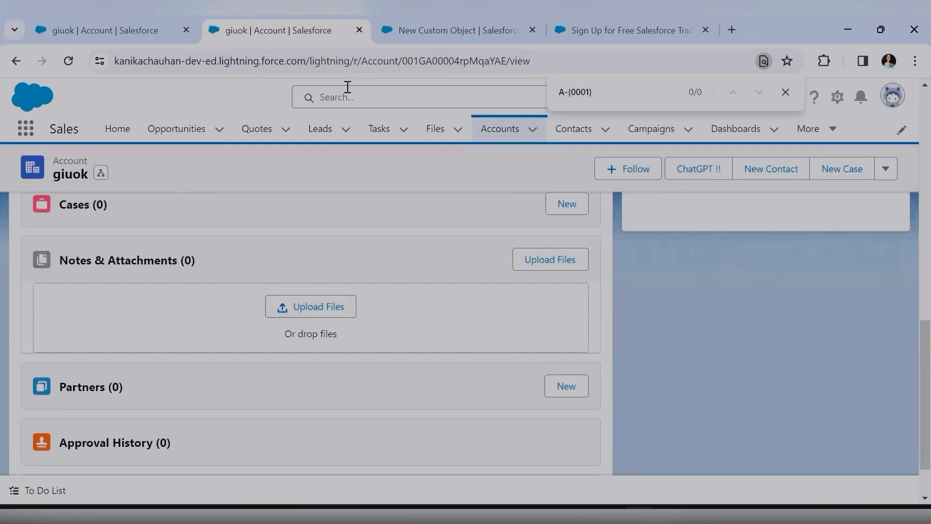
key("ctrl+Tab")
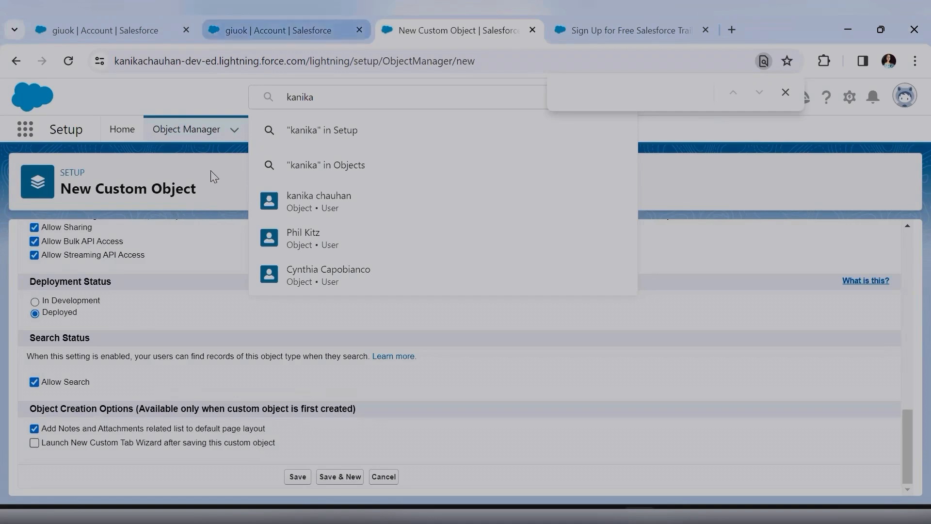
Enable Launch New Custom Tab Wizard after saving and try to save the custom object.
left_click(281, 30)
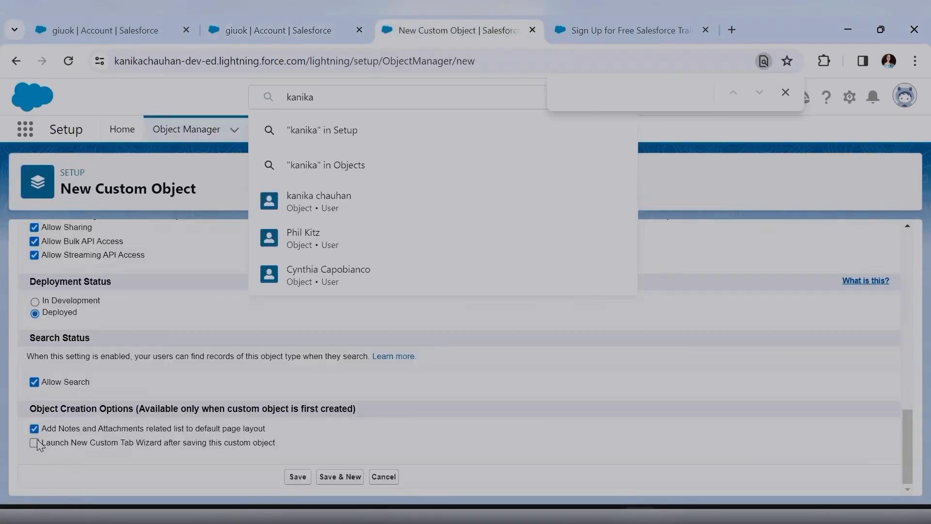
left_click(35, 443)
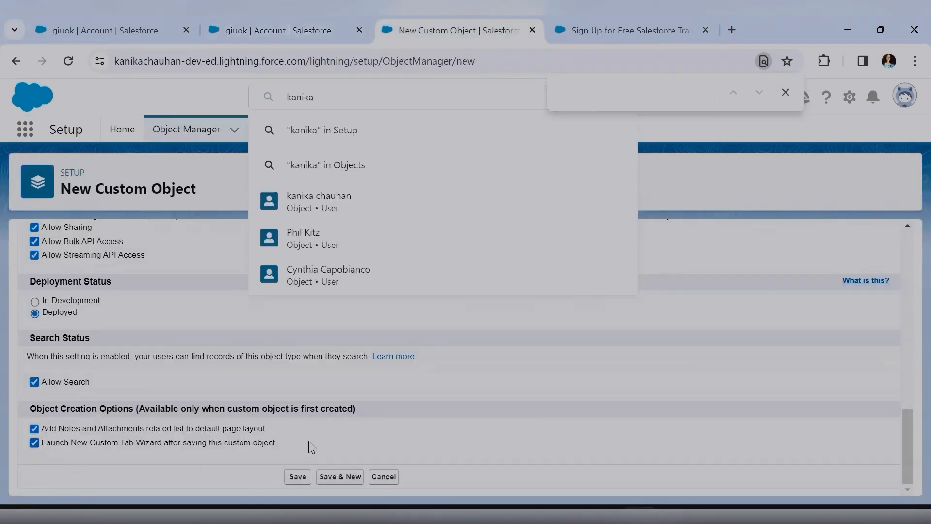
left_click(297, 476)
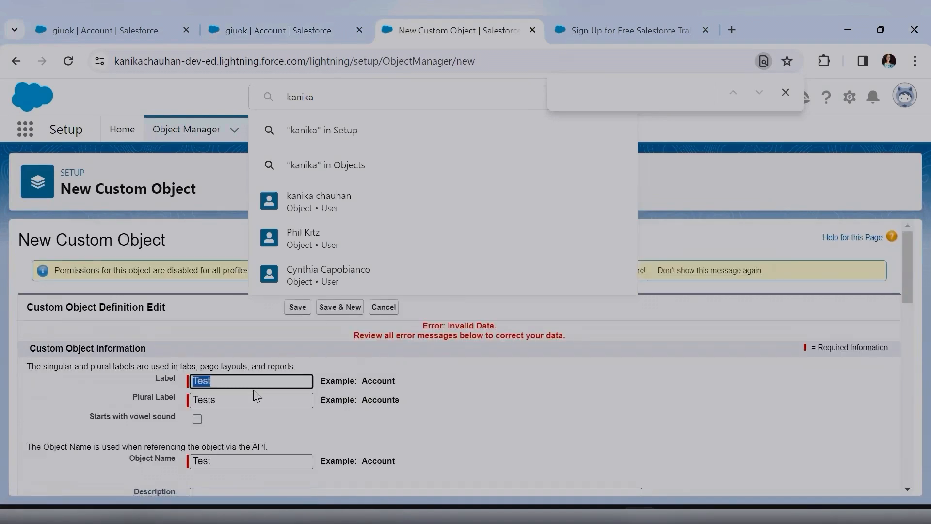
Change the custom object's label to test and its Object Name to test1, and save the object.
left_click(239, 382)
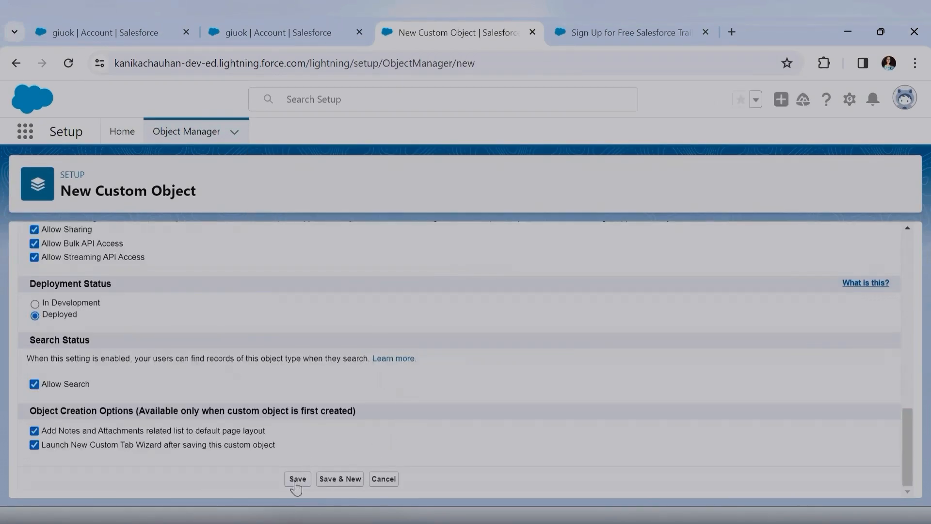
left_click(297, 479)
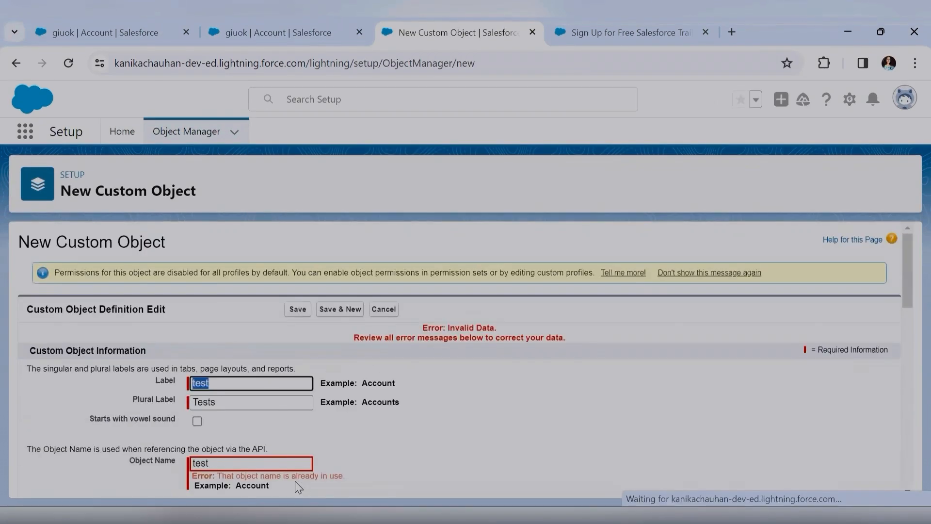
left_click(231, 466)
type("1")
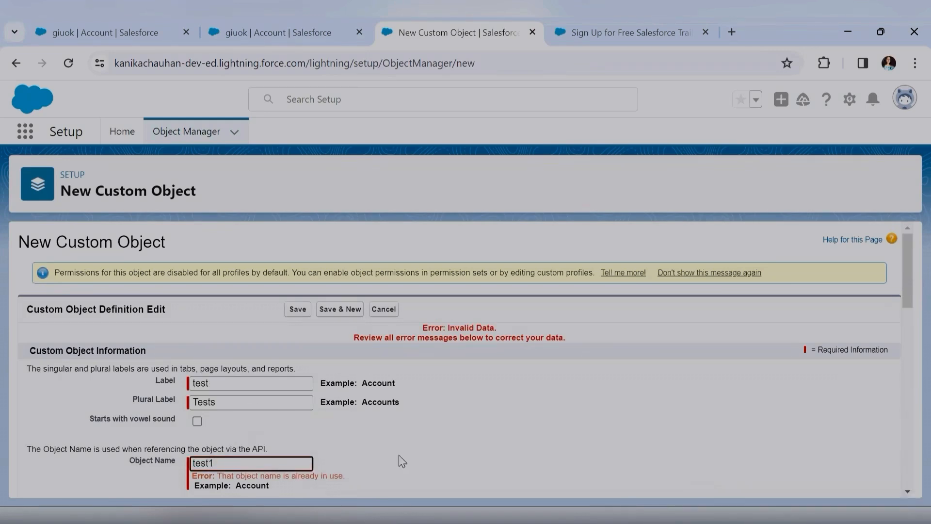
left_click(299, 312)
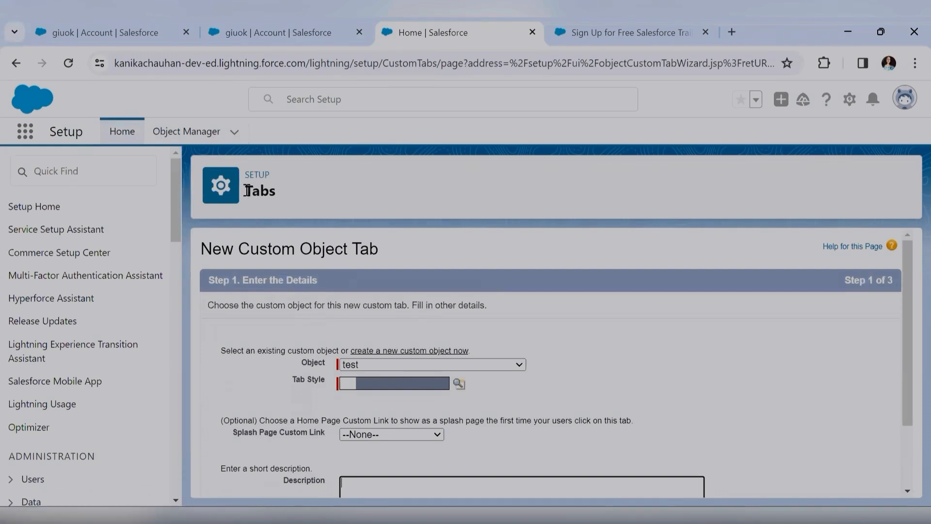
Choose the Guitar tab style for the test object's new tab and continue to the profile settings.
left_click(275, 180)
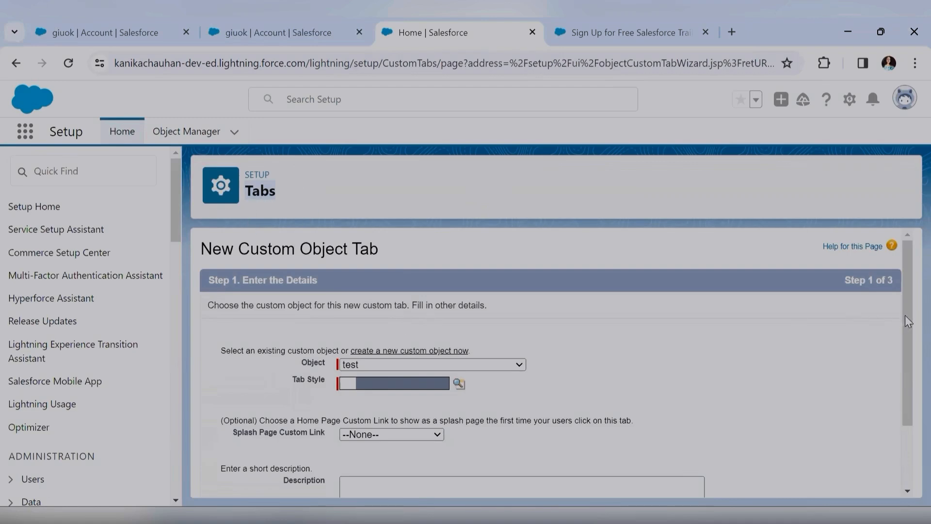
scroll(907, 333, "down", 1)
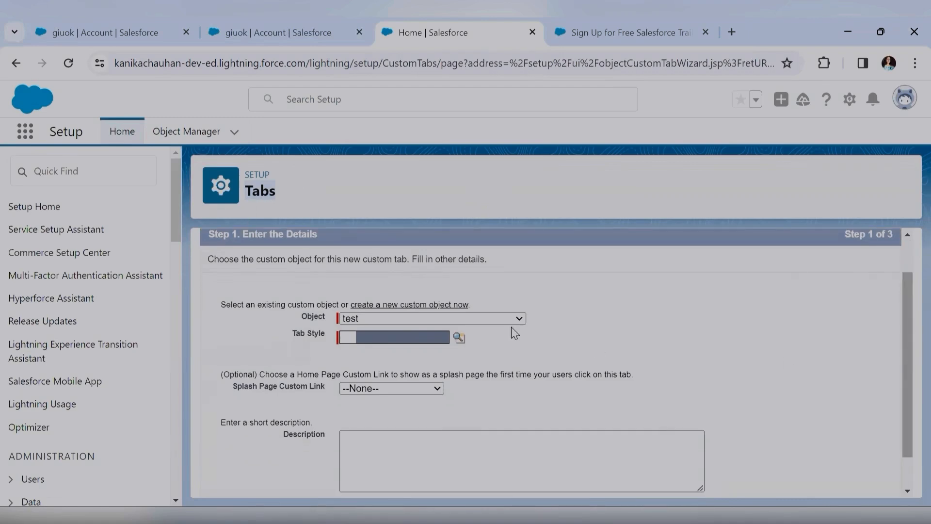
left_click(459, 338)
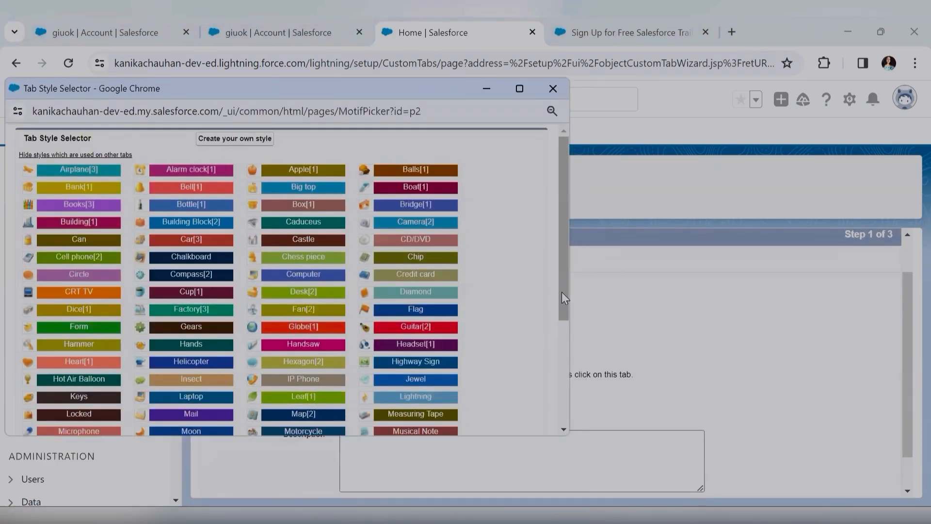
left_click_drag(561, 292, 560, 413)
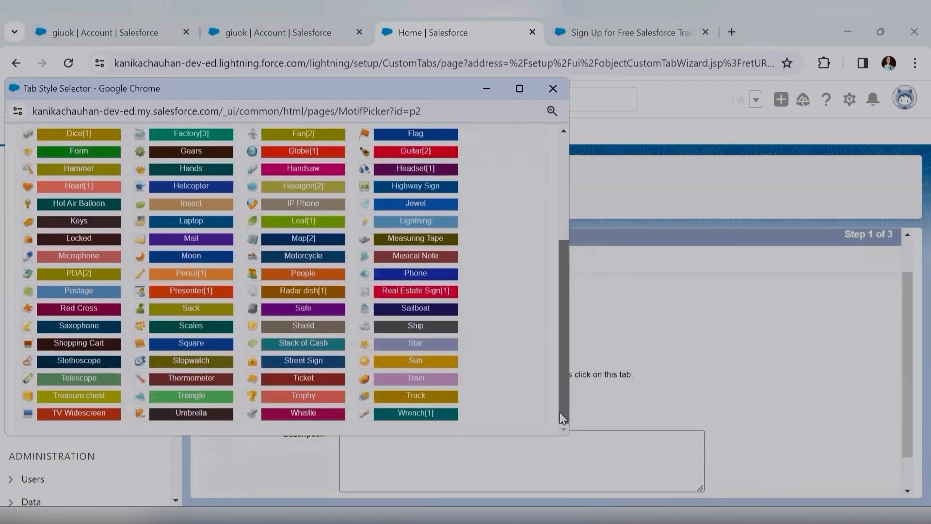
scroll(551, 308, "up", 4)
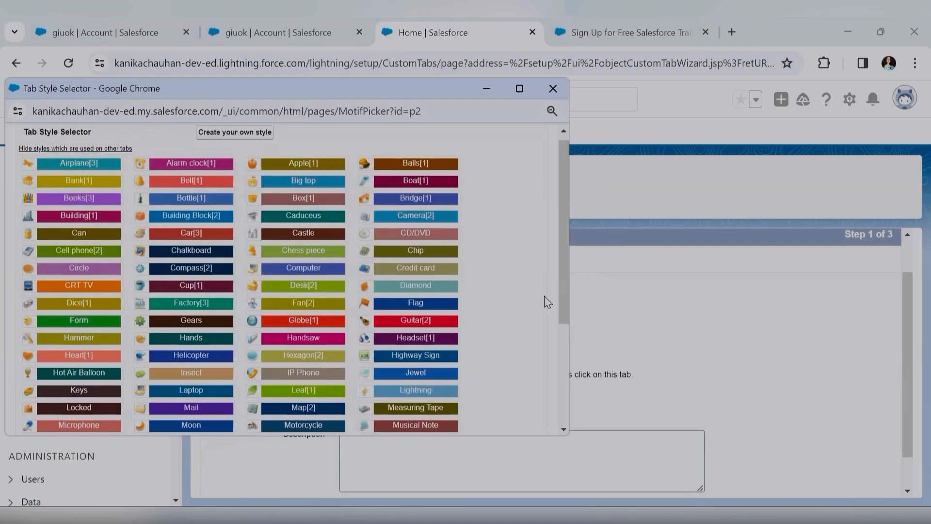
left_click(416, 320)
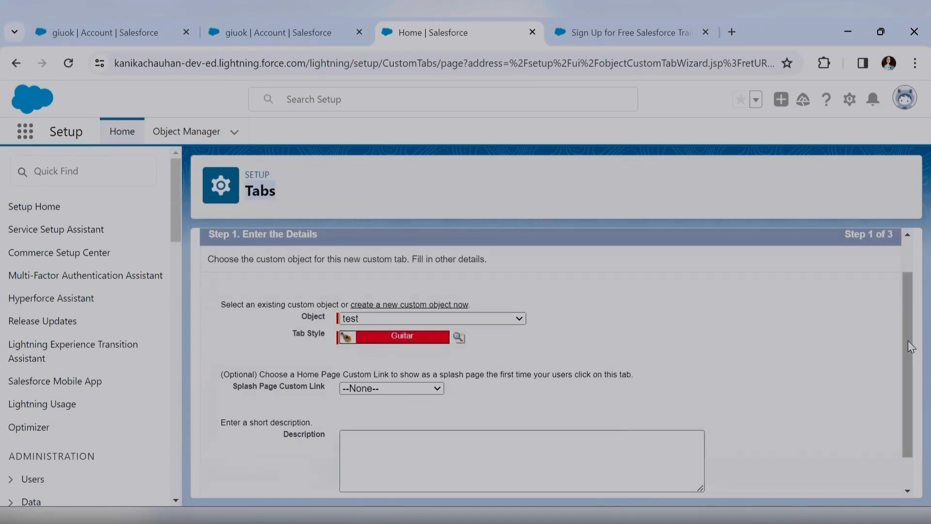
left_click_drag(909, 341, 909, 406)
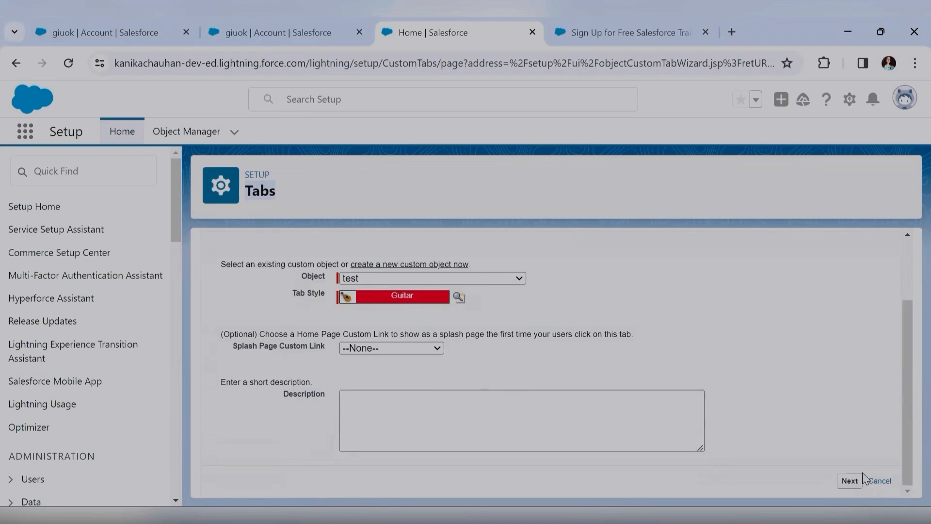
left_click(849, 481)
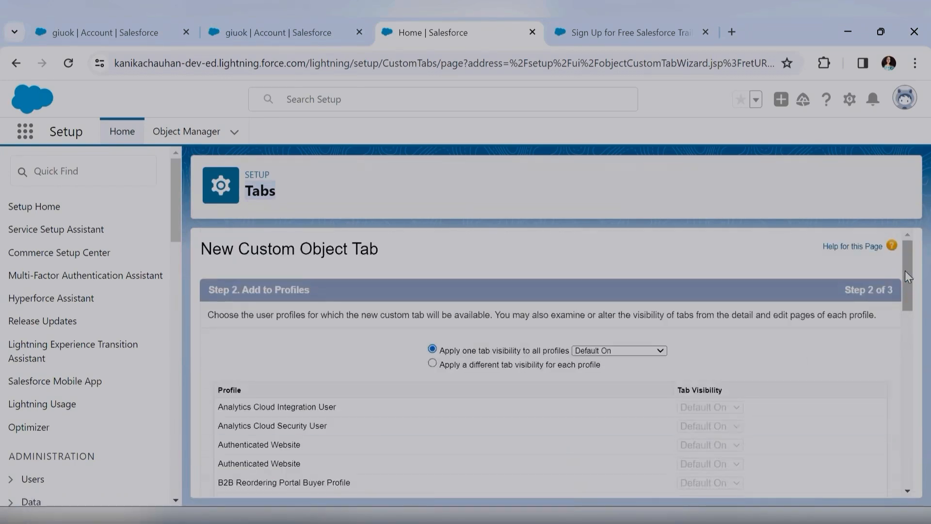
Examine the tab visibility options and the list of profiles the new tab can be applied to.
left_click_drag(905, 270, 882, 235)
left_click(586, 352)
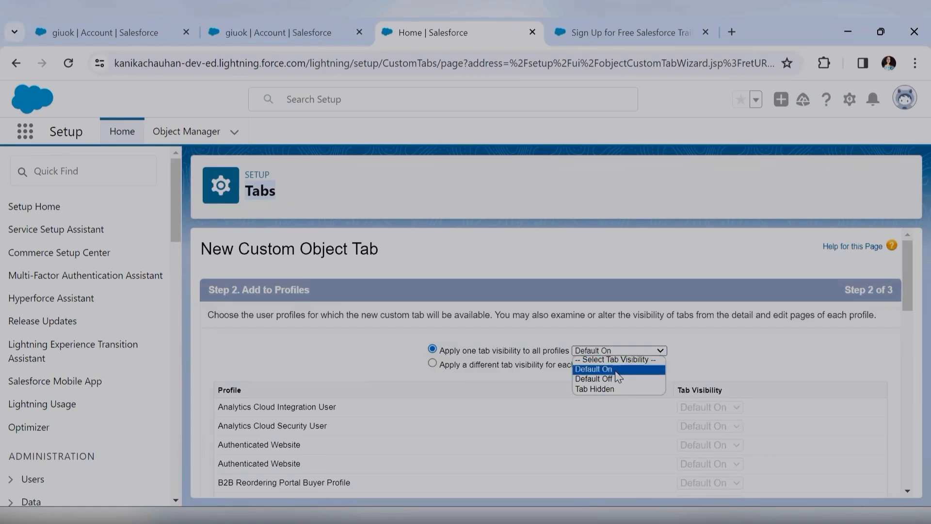
left_click(713, 354)
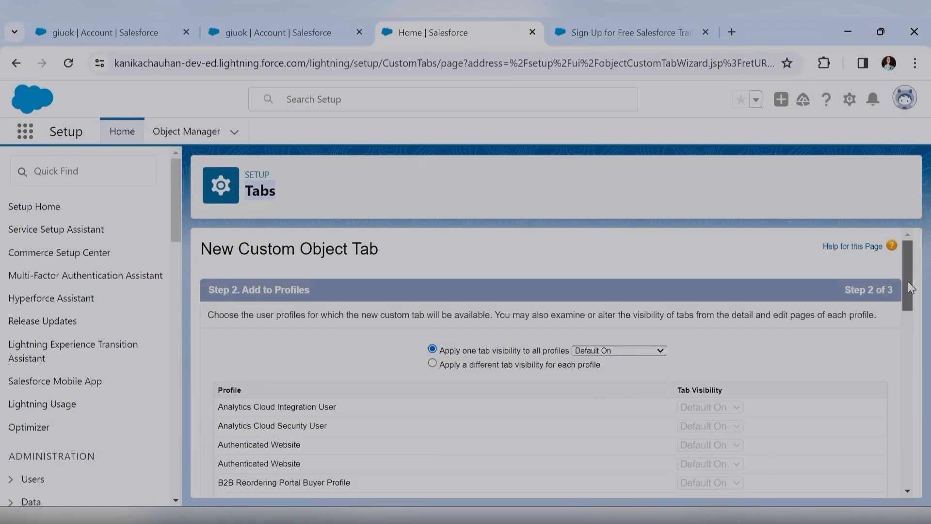
left_click_drag(908, 282, 896, 464)
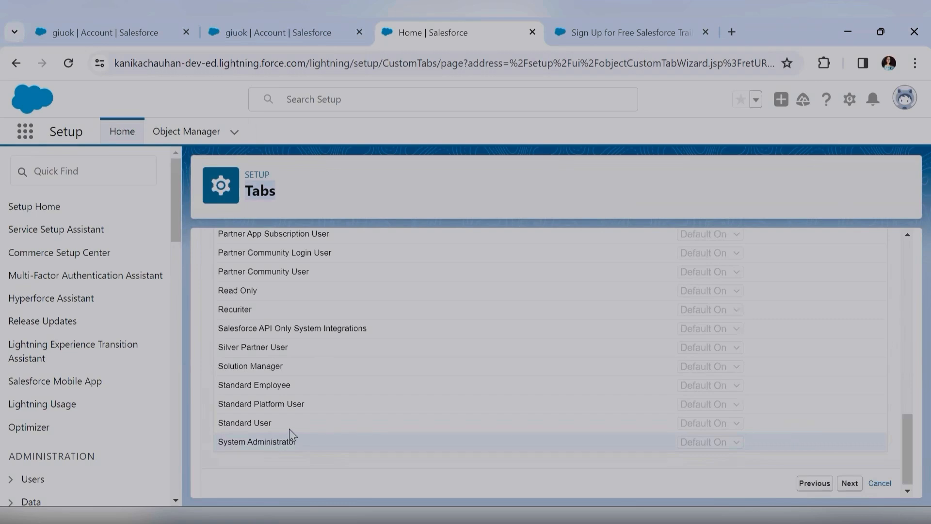
left_click_drag(290, 427, 313, 279)
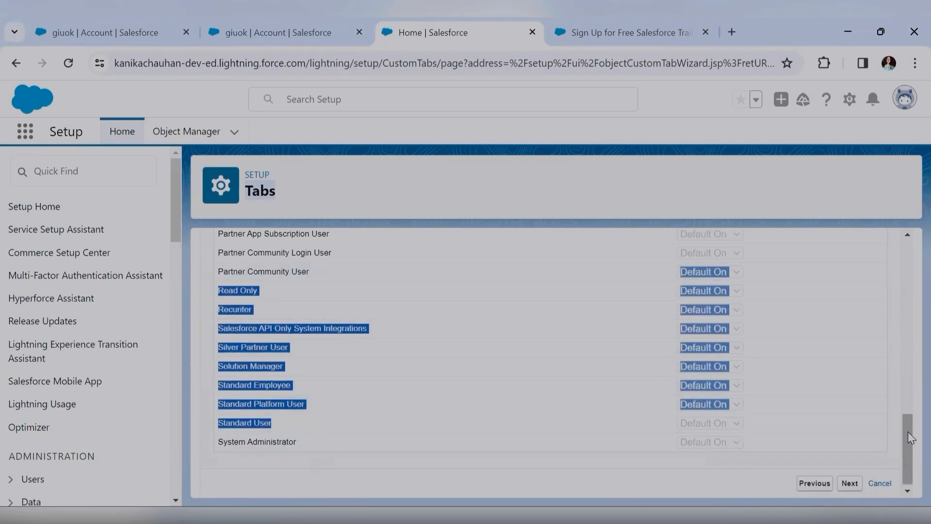
left_click_drag(908, 432, 887, 291)
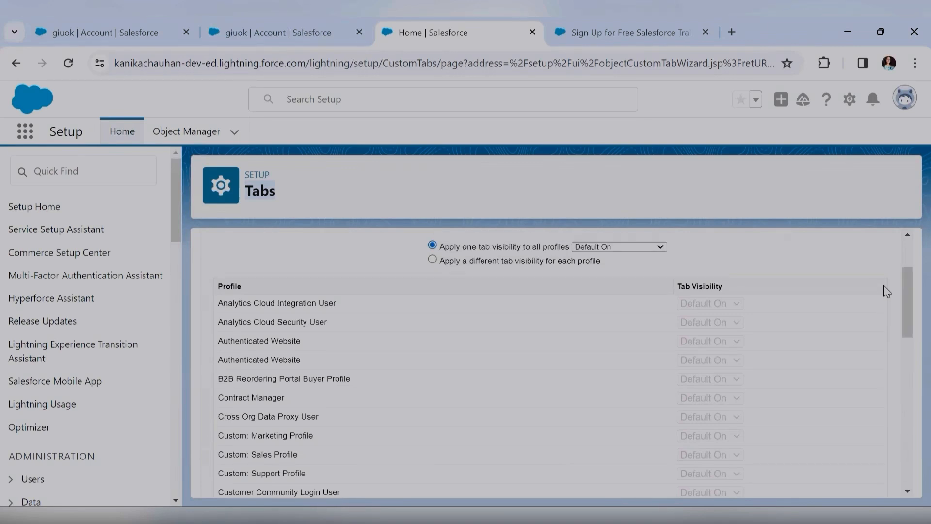
Set the single tab visibility for all profiles to Default Off.
left_click(632, 244)
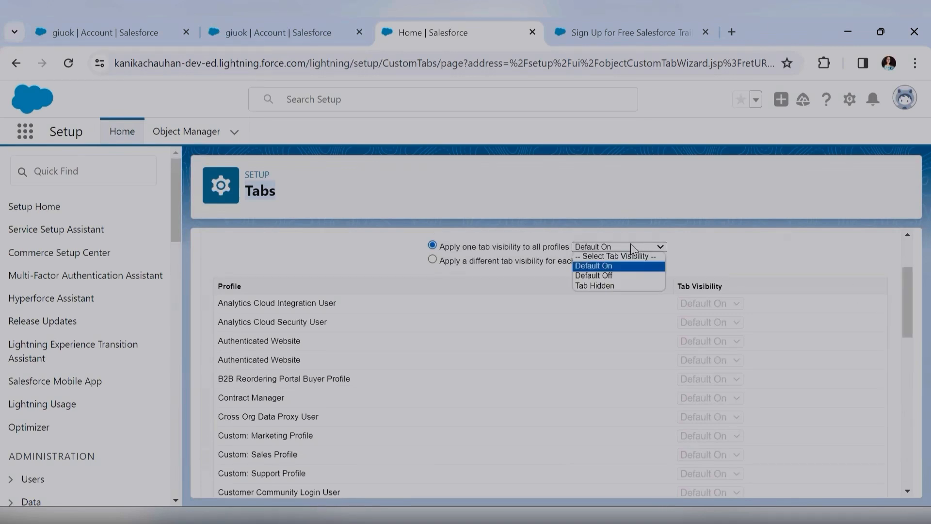
left_click(622, 276)
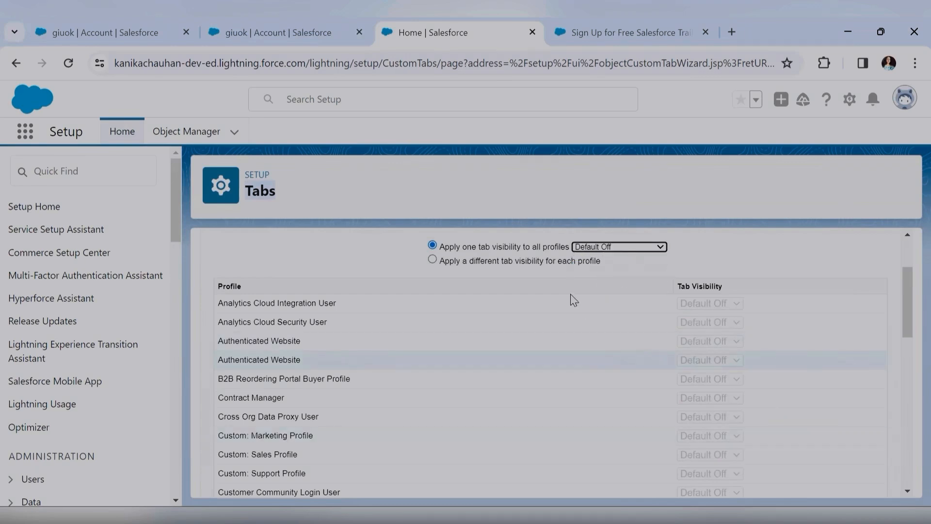
left_click(602, 246)
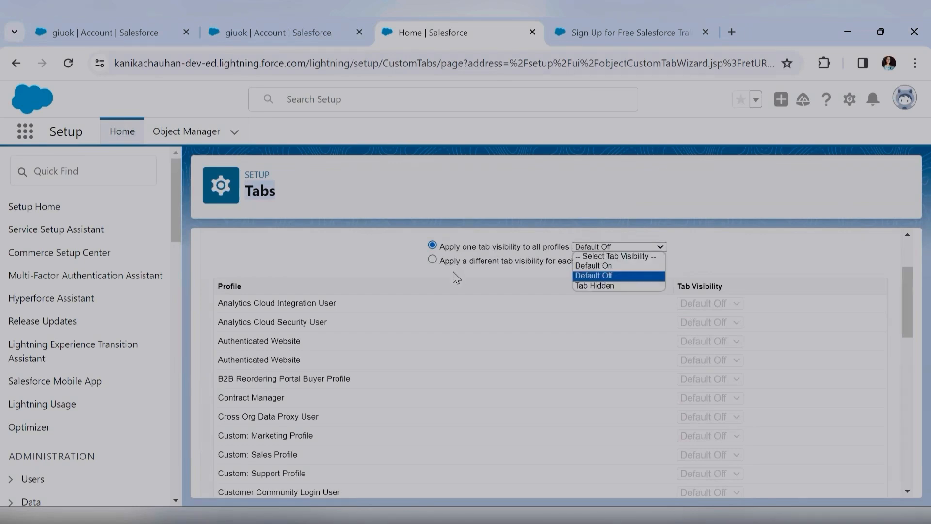
Try applying a different tab visibility for each profile, and return to one visibility for all profiles.
left_click(432, 260)
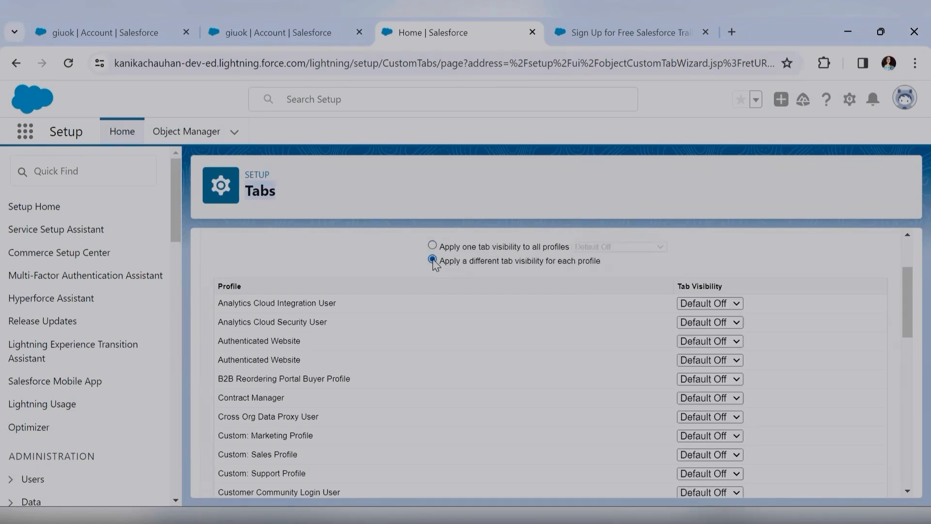
left_click(721, 305)
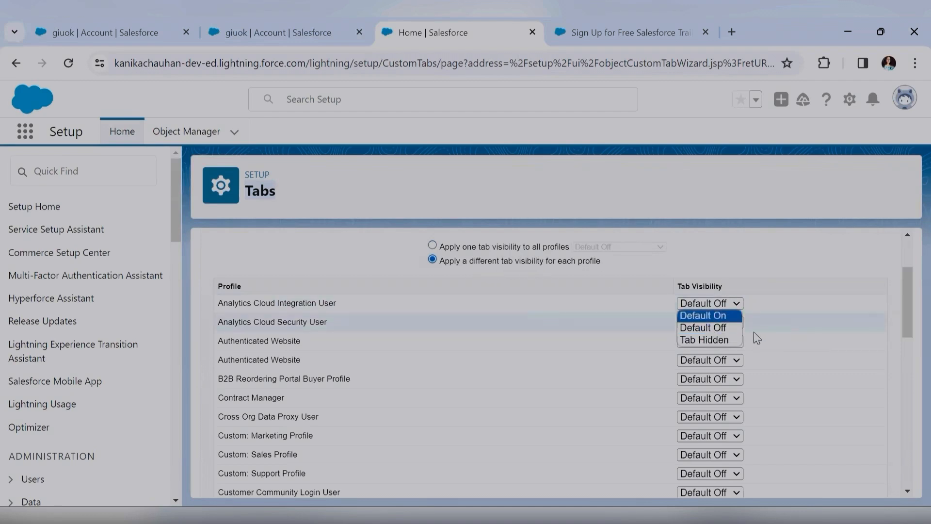
left_click(790, 273)
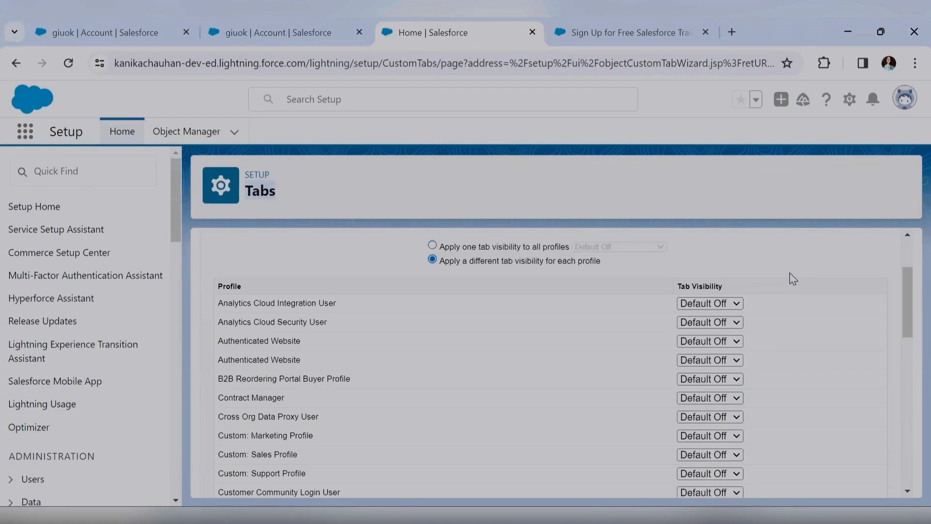
left_click_drag(906, 304, 883, 305)
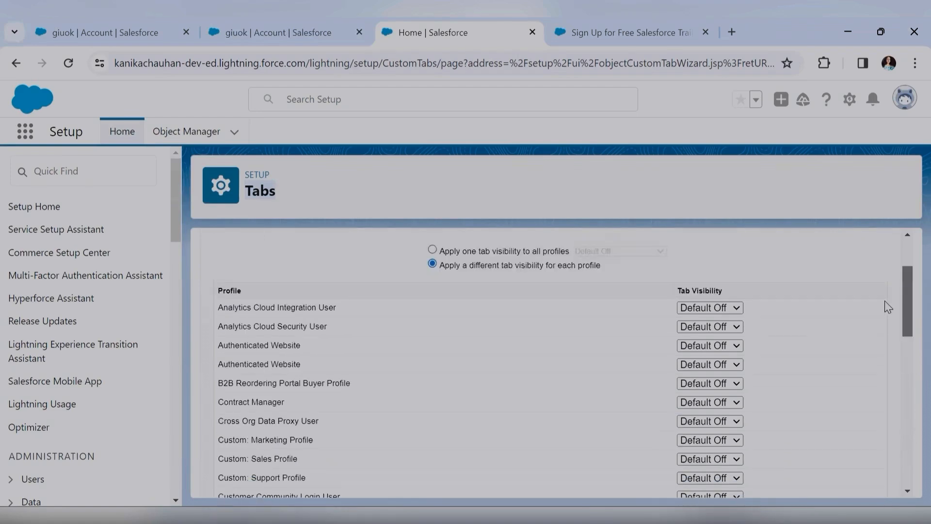
left_click(432, 255)
left_click_drag(908, 265, 908, 448)
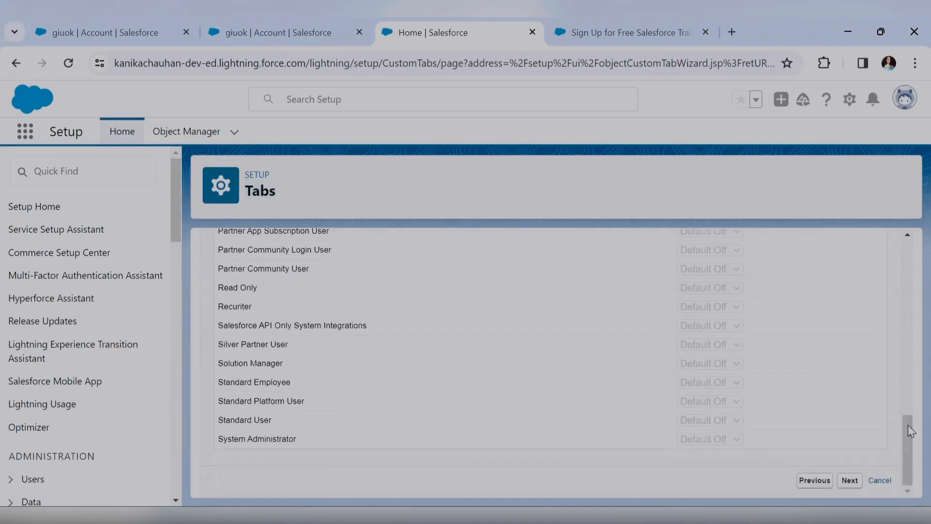
double_click(886, 183)
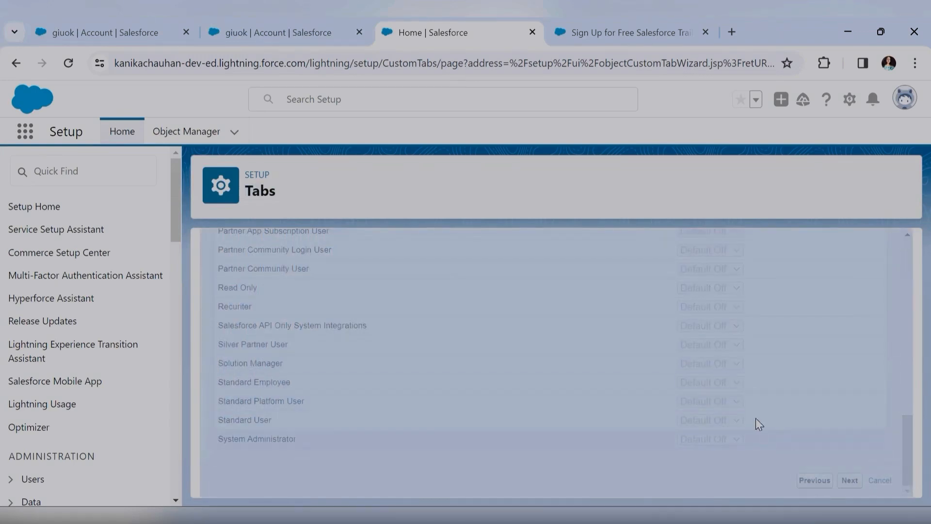
left_click_drag(904, 465, 871, 245)
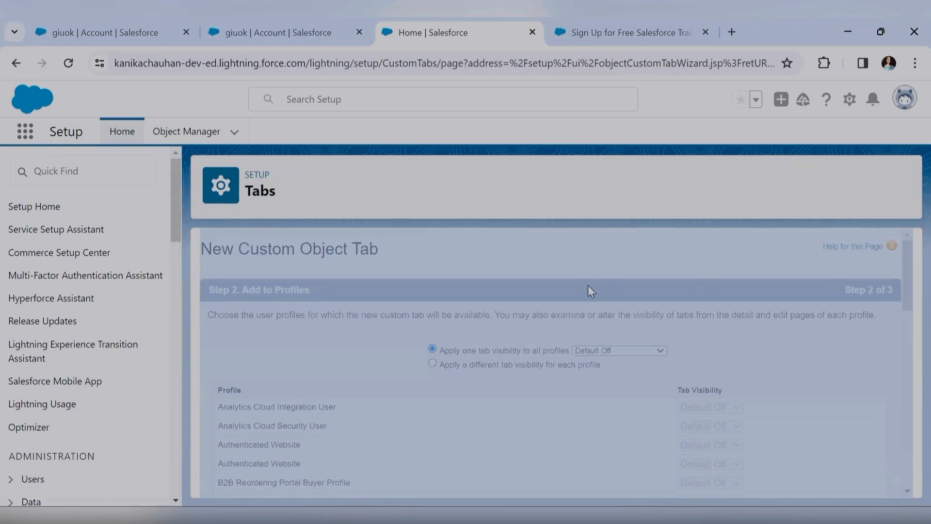
left_click(553, 212)
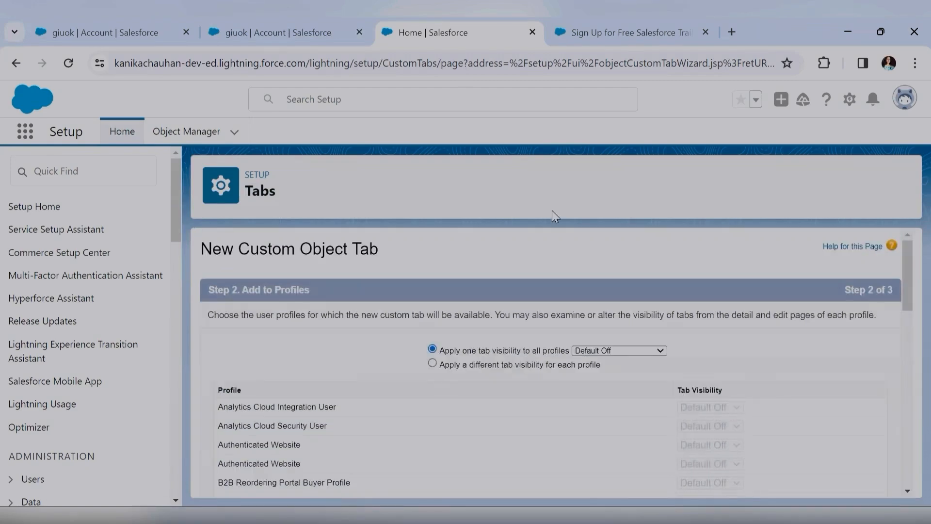
Apply Default On tab visibility to all profiles and continue to the custom app settings.
left_click(606, 350)
left_click(597, 368)
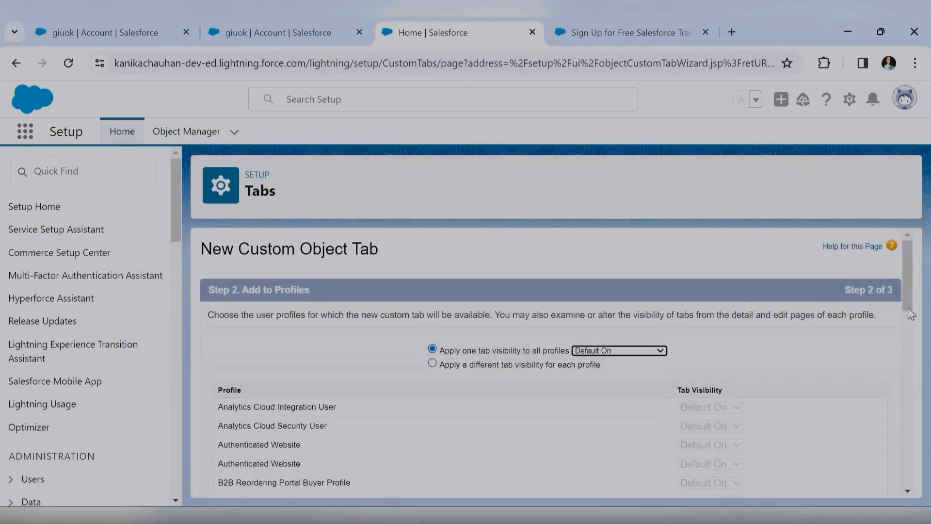
left_click_drag(904, 275, 873, 468)
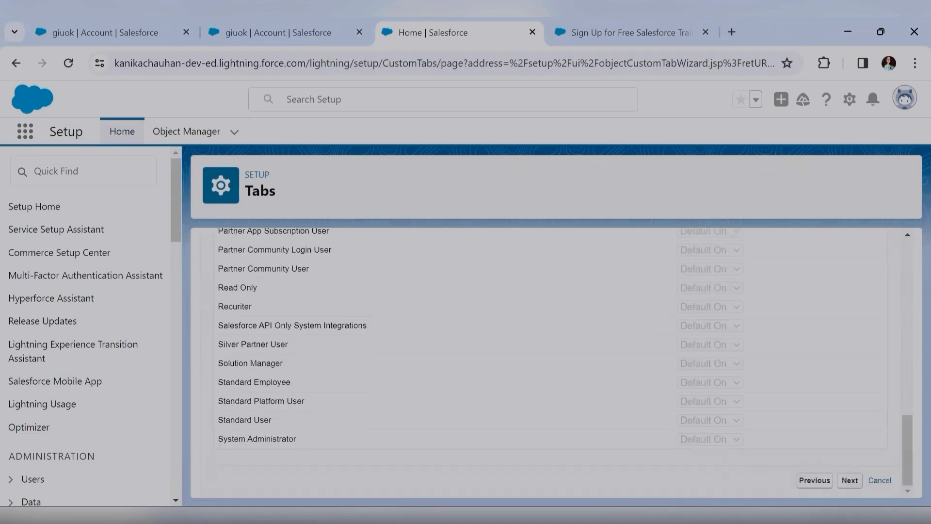
left_click(851, 484)
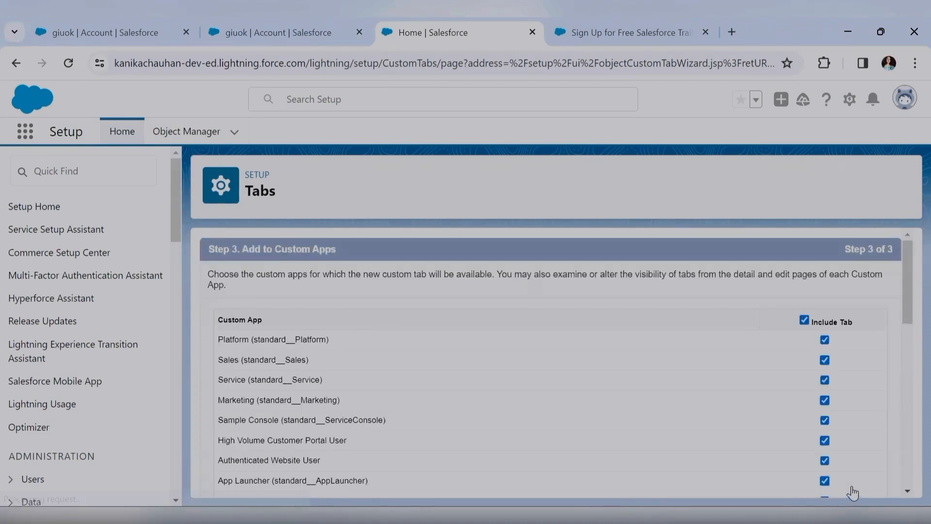
Look at the available apps in the App Launcher to compare them with the custom app list.
mouse_move(908, 307)
left_mouse_down()
mouse_move(908, 360)
mouse_move(896, 305)
left_mouse_up()
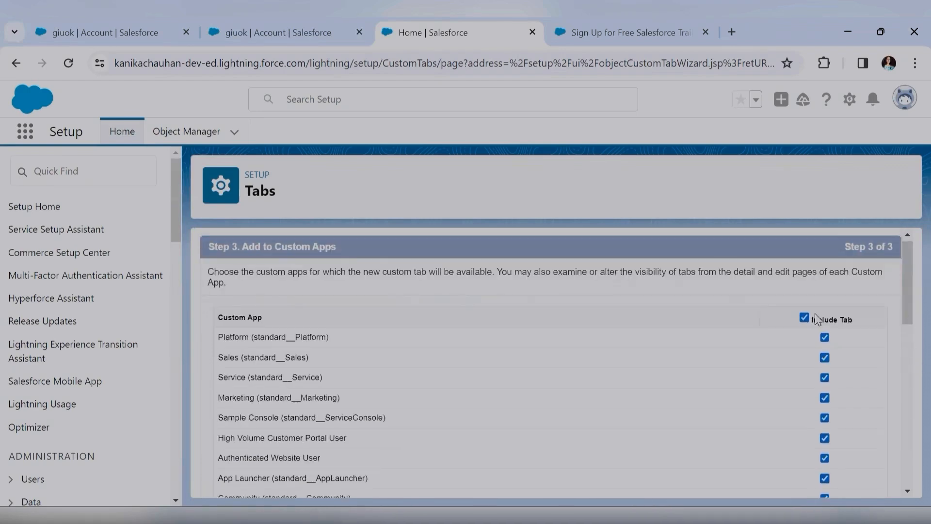
left_click(25, 131)
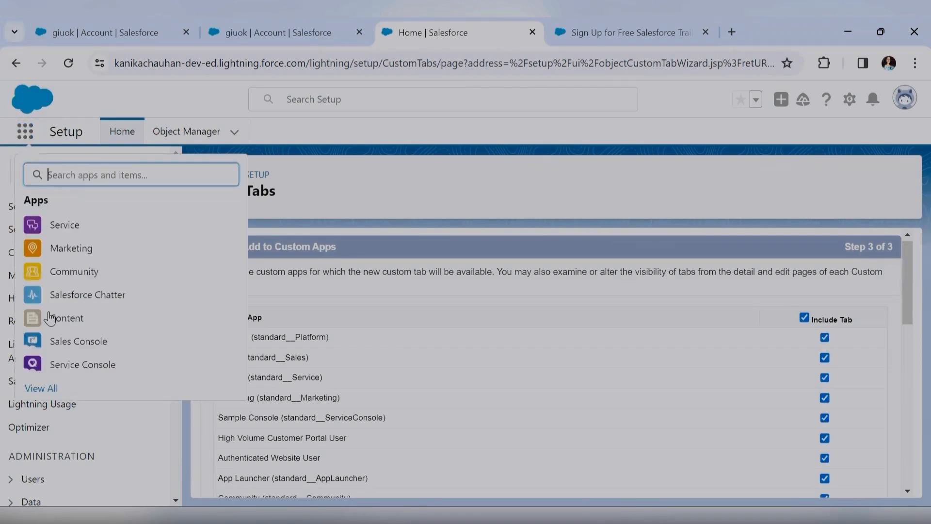
left_click(497, 199)
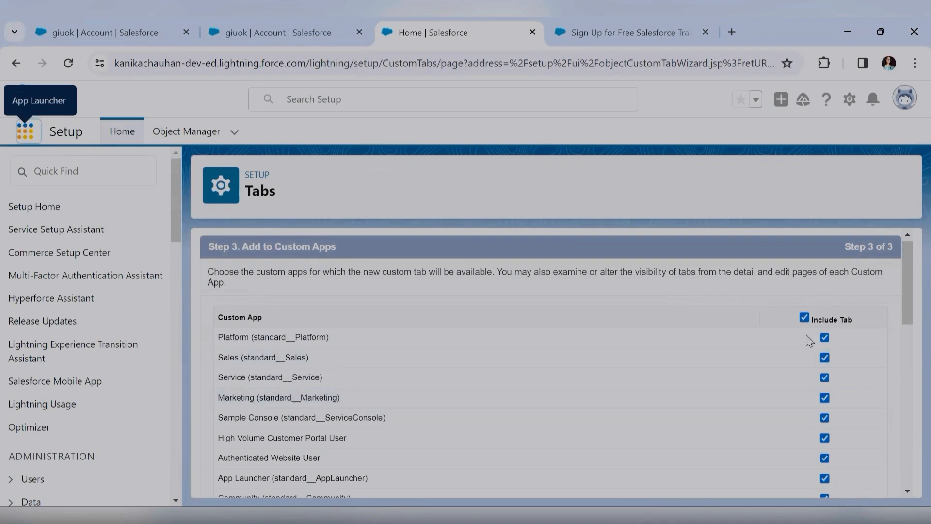
Clear and re-enable Include Tab for all custom apps, and save the new custom object tab.
left_click(804, 318)
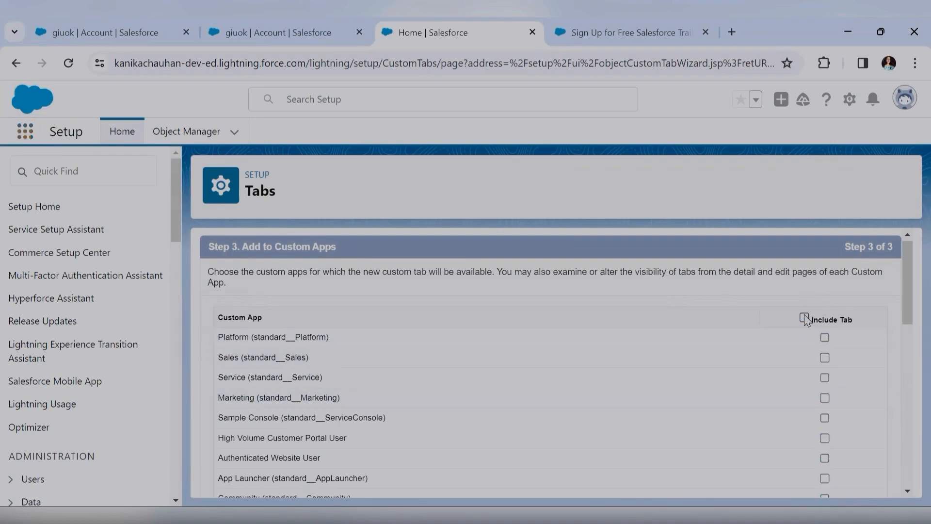
left_click(804, 318)
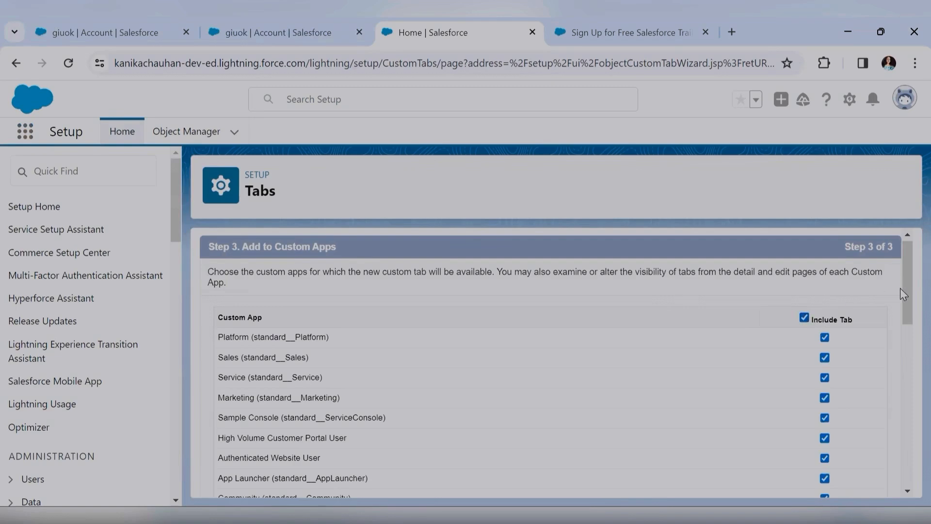
left_click_drag(906, 291, 908, 466)
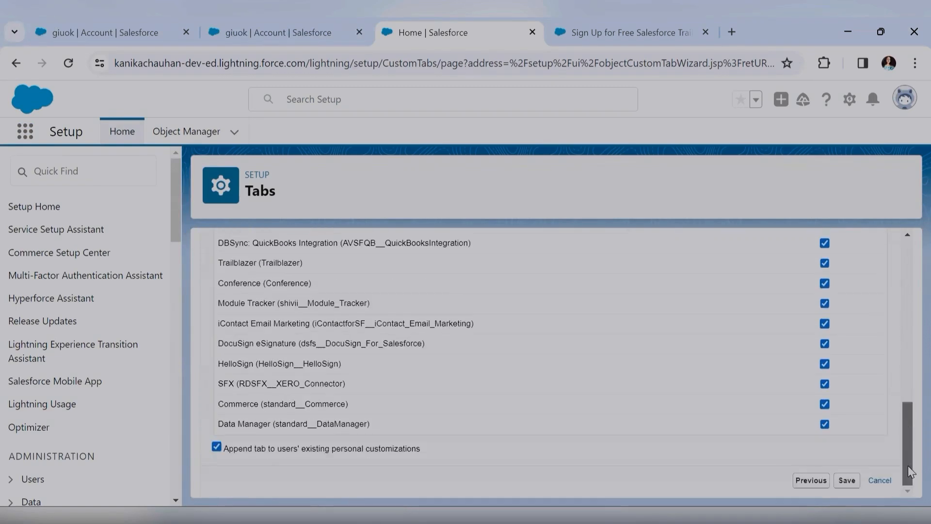
left_click(845, 485)
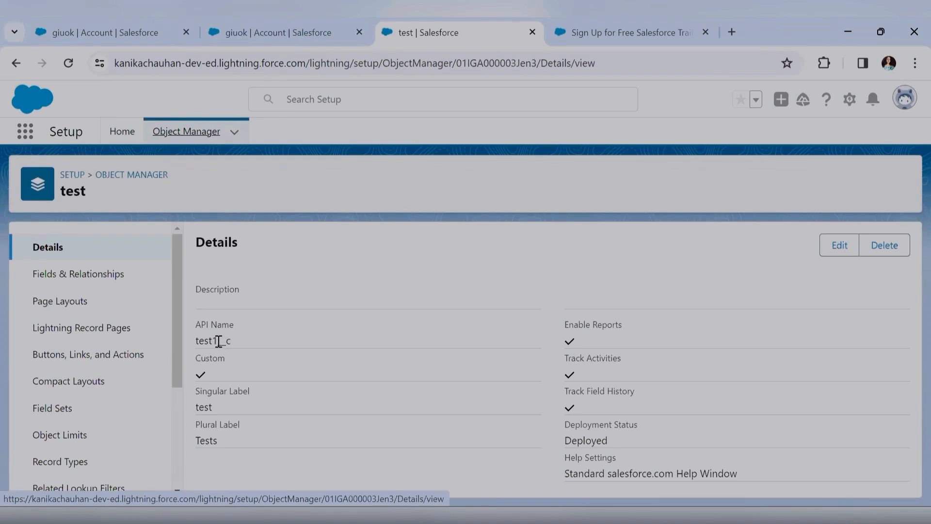
Highlight the __c suffix in the test object's API name.
left_click_drag(218, 341, 239, 350)
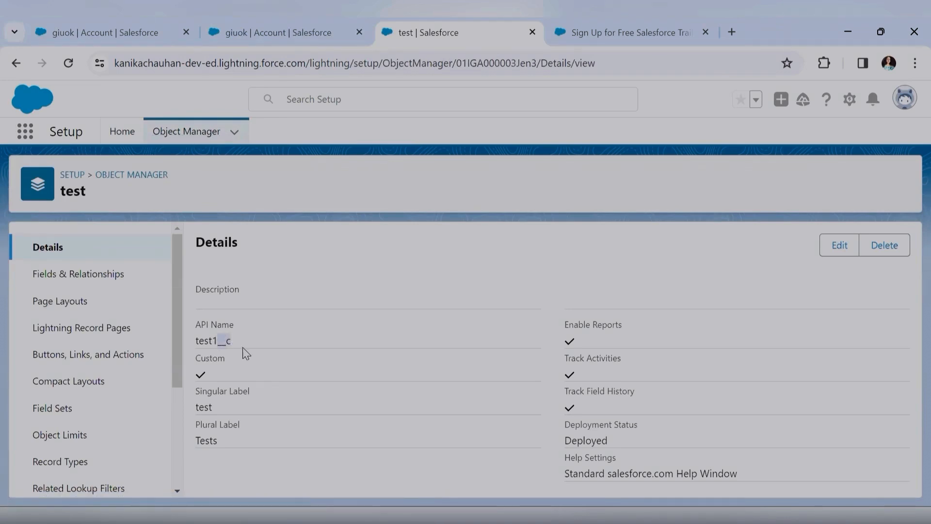